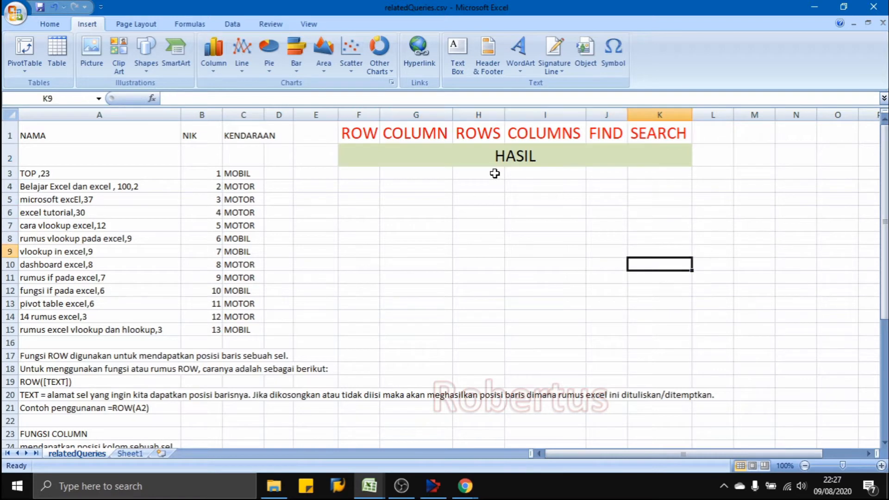
- Review the function headings from ROW to SEARCH in row 1 and the HASIL heading below them
key("Up")
key("Up")
key("Up")
key("Up")
key("Up")
key("Up")
key("Up")
key("Up")
key("Up")
key("Up")
key("Up")
key("Up")
key("Up")
key("Up")
key("Up")
key("Up")
key("Up")
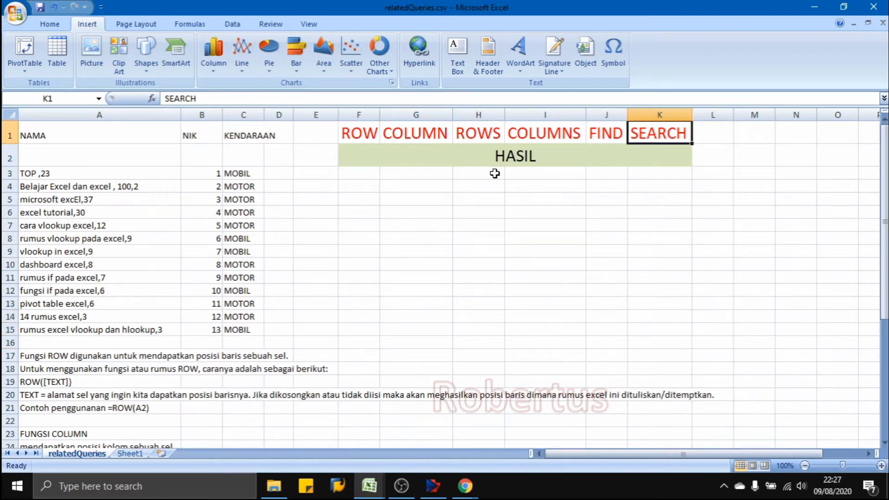
key("Left")
key("Left")
key("Left")
key("Left")
key("Left")
key("Down")
key("Down")
key("Down")
key("Down")
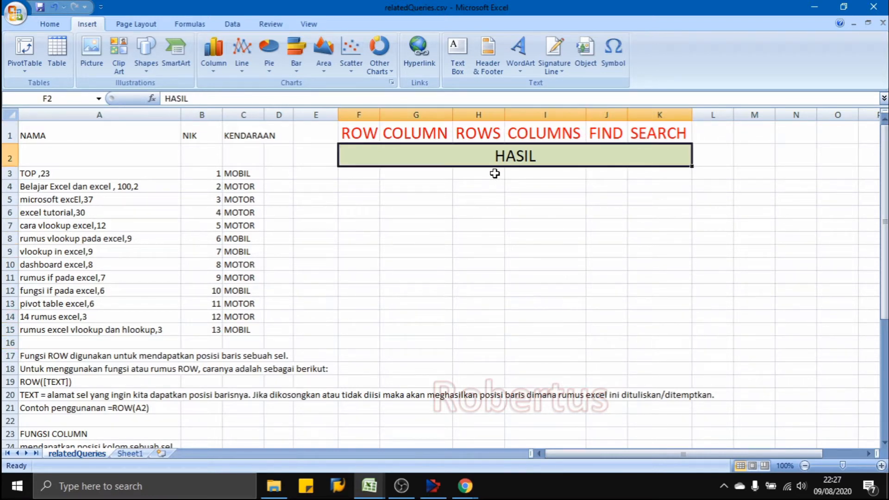
- Read the explanation of the ROW function in cells A17 and A18
key("Down")
key("Down")
key("Down")
key("Down")
key("Down")
key("Down")
key("Down")
key("Down")
key("Down")
key("Down")
key("Down")
key("Down")
key("Down")
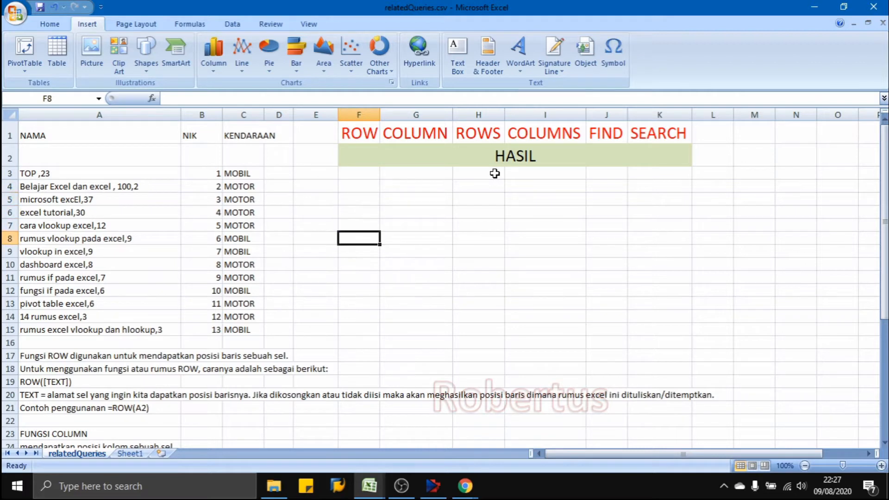
key("Up")
key("Left")
key("Left")
key("Left")
key("Left")
key("Left")
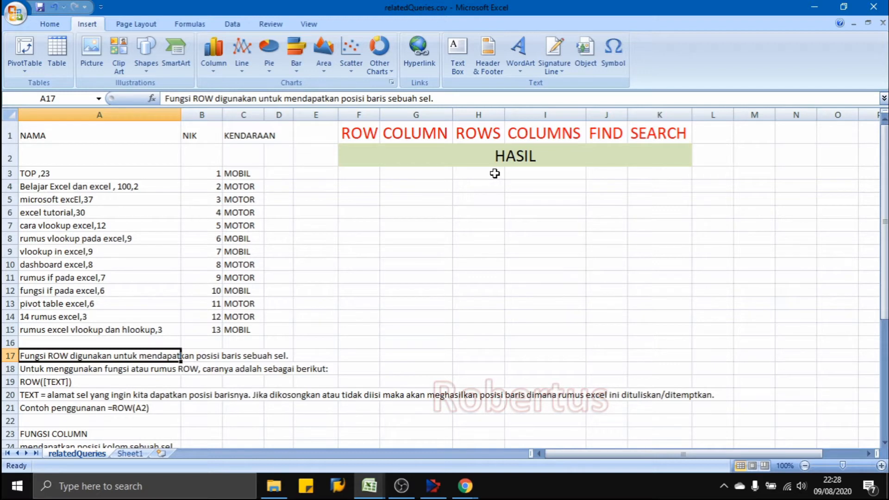
key("Down")
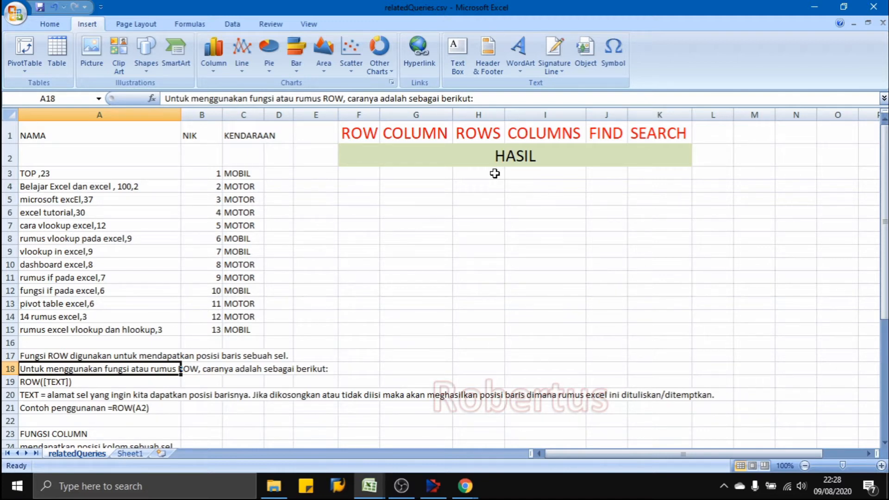
- Add an equals sign before the ROW syntax text in A19 so it reads =ROW([TEXT])
key("Down")
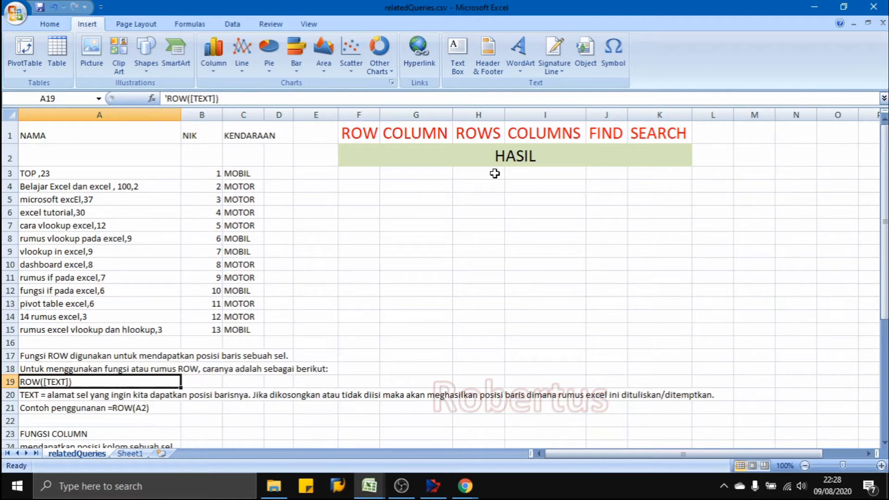
key("F2")
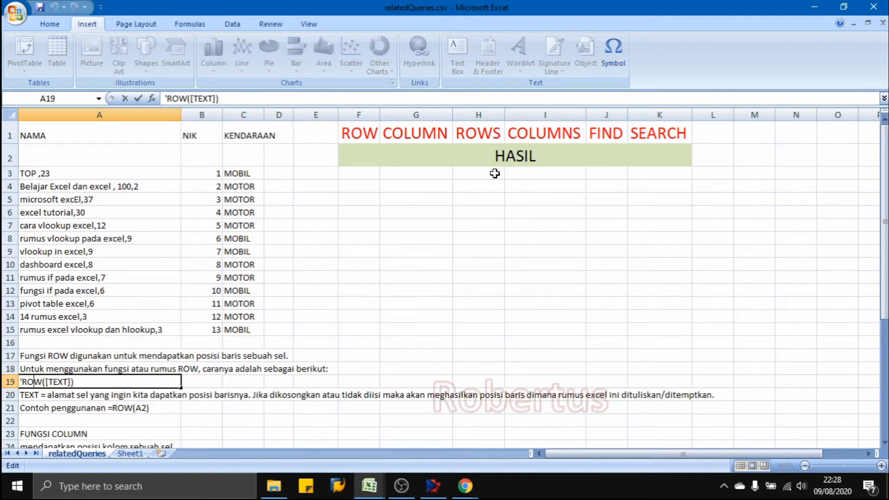
key("Home")
type("=")
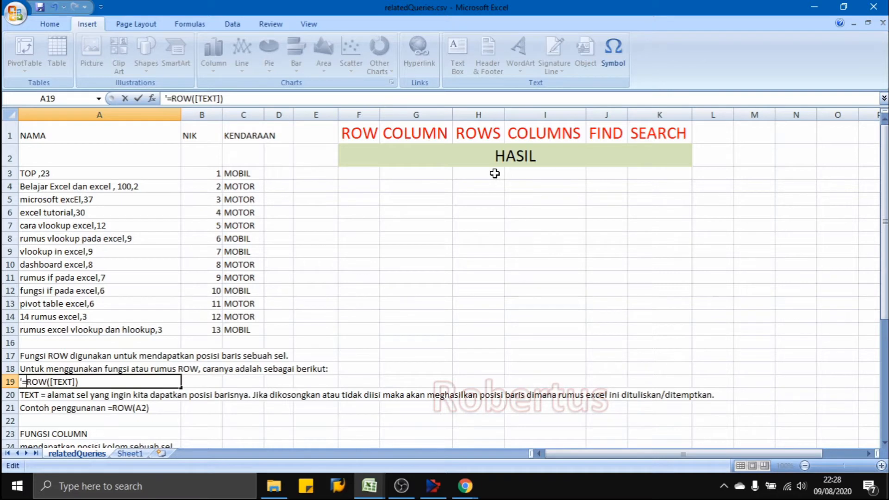
key("Return")
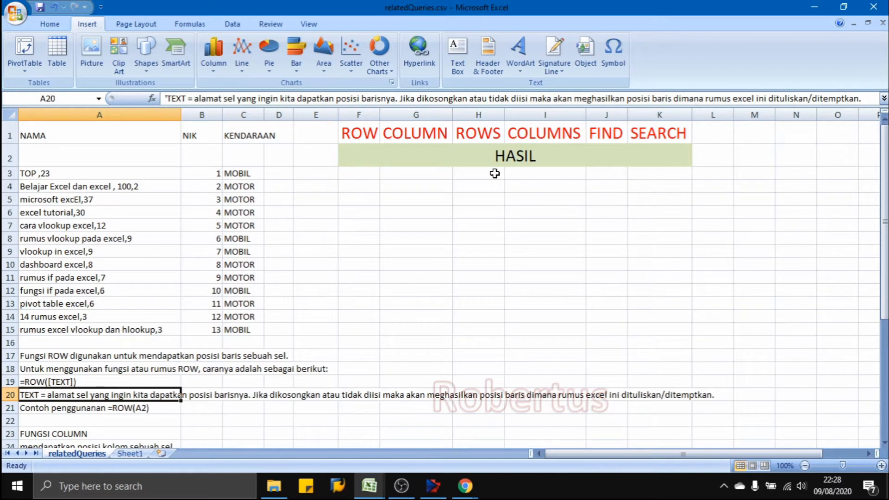
- Enter the formula =ROW(A3) in cell F3 under the ROW heading
key("Up")
key("Up")
key("Up")
key("Up")
key("Up")
key("Up")
key("Up")
key("Up")
key("Up")
key("Up")
key("Up")
key("Up")
key("Up")
key("Up")
key("Up")
key("Up")
key("Up")
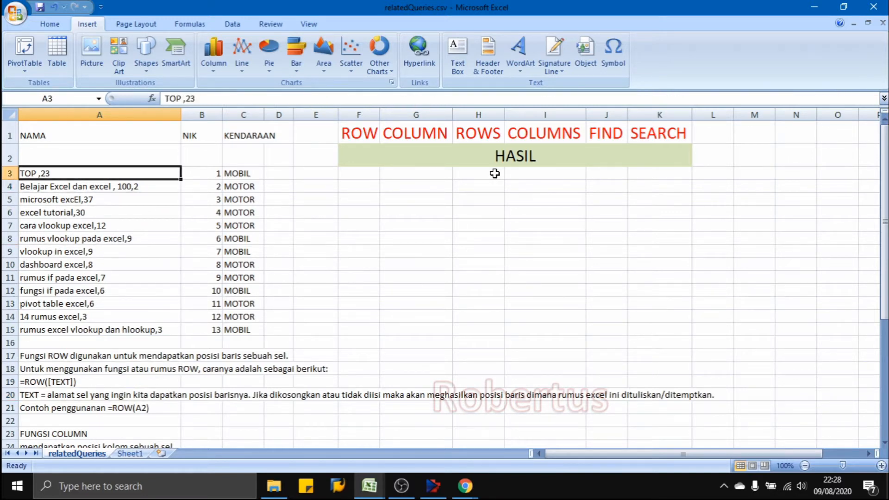
key("Right")
key("Right")
key("Right")
key("Right")
key("Right")
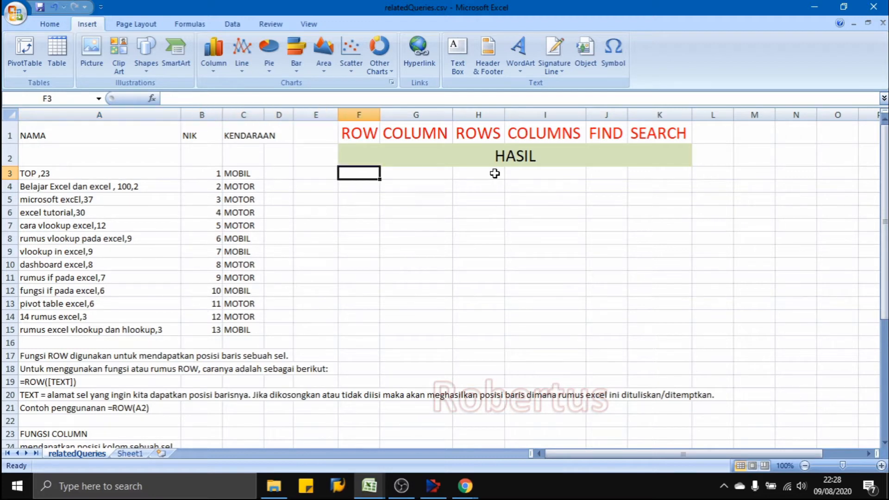
type("=")
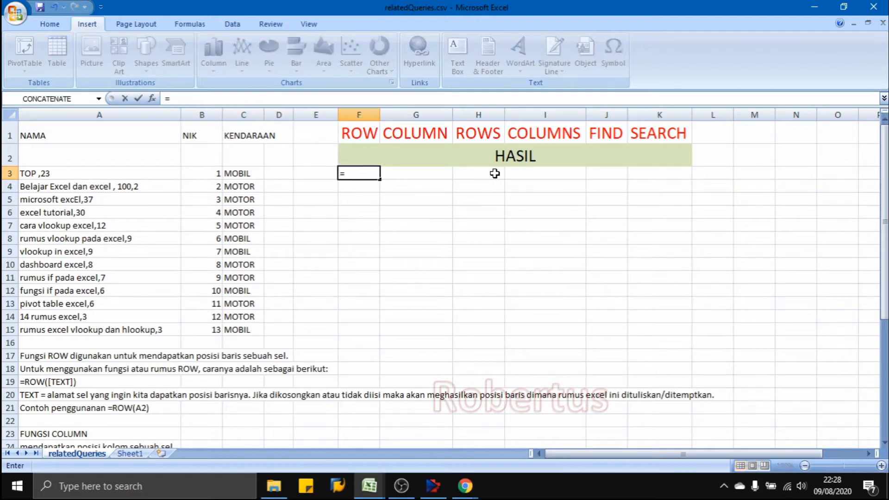
type("ROW(")
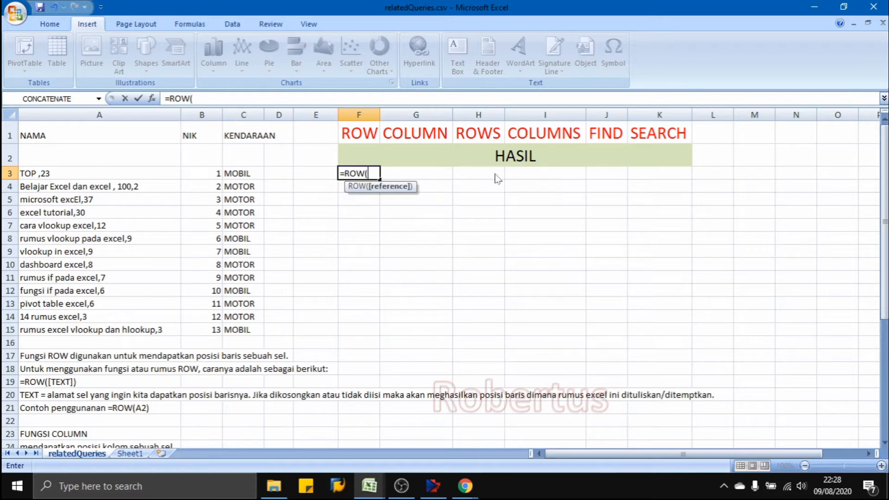
key("Left")
key("Left")
key("Left")
key("Left")
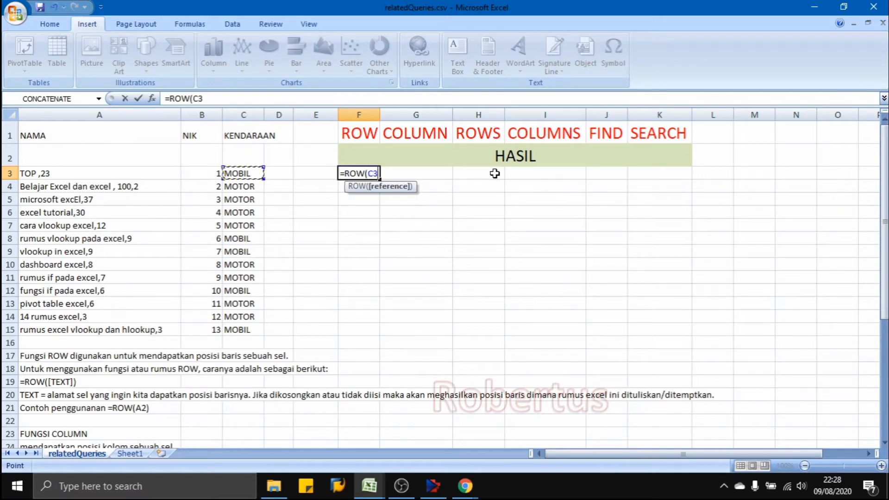
key("Left")
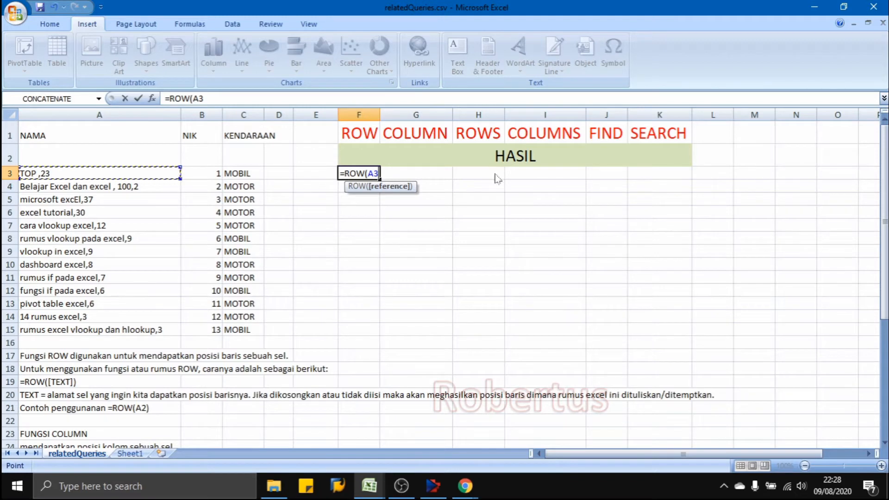
type(")")
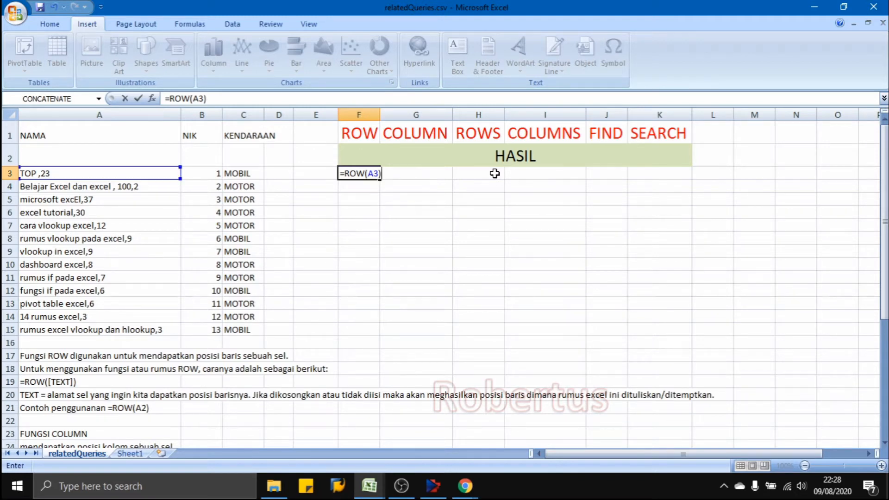
key("ctrl+Return")
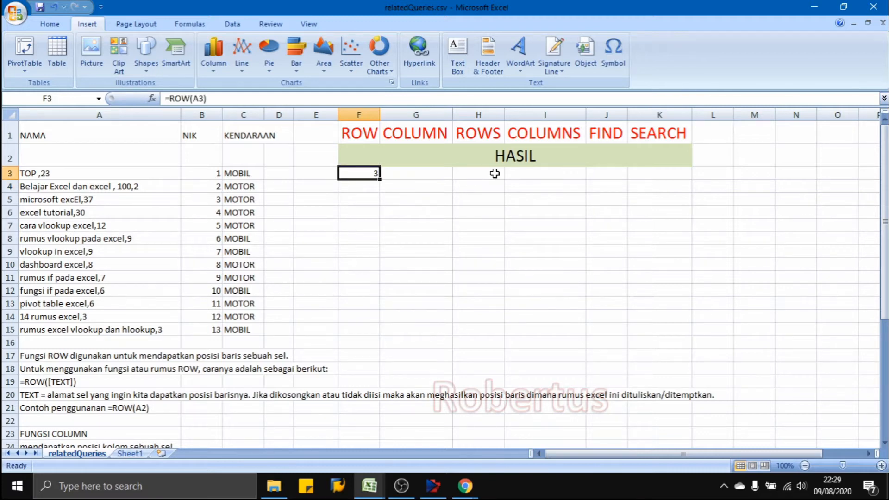
- Compare the ROW formula's result in F3 with the position of the referenced cell A3
key("Left")
key("Left")
key("Left")
key("Left")
key("Left")
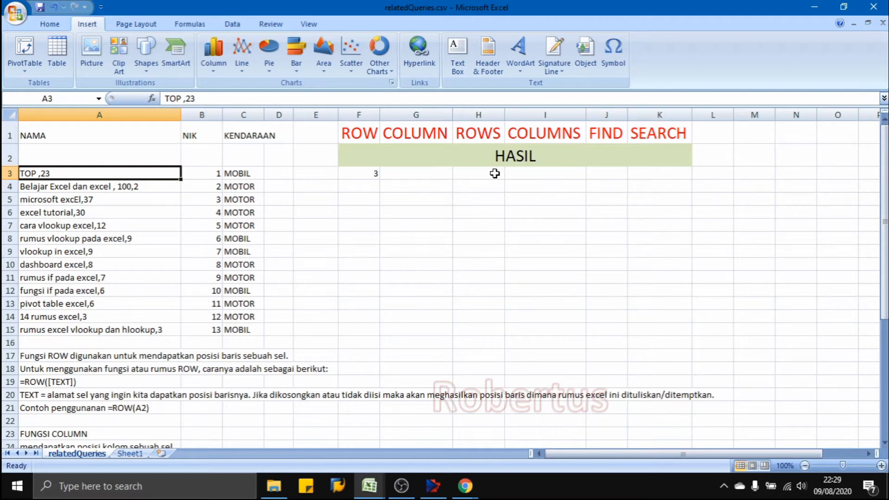
key("Down")
key("Up")
key("Right")
key("Right")
key("Right")
key("Right")
key("Right")
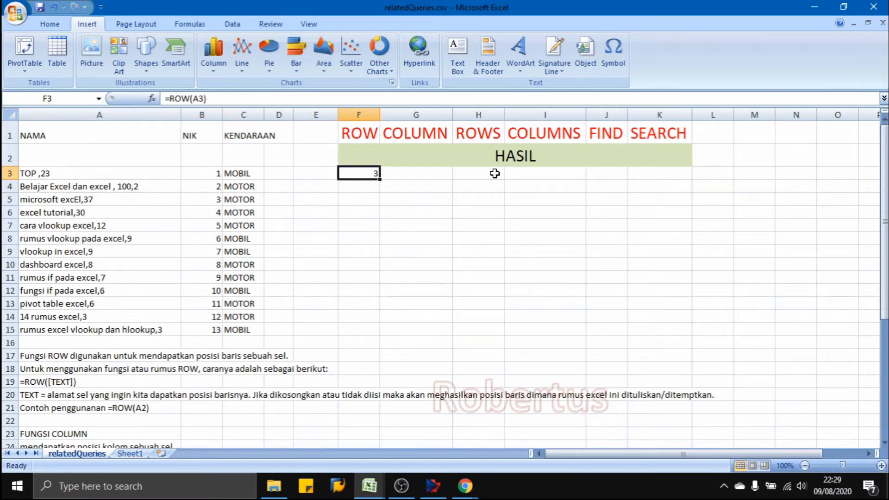
- Copy the ROW formula from F3 into cells F4 through F15
key("ctrl+c")
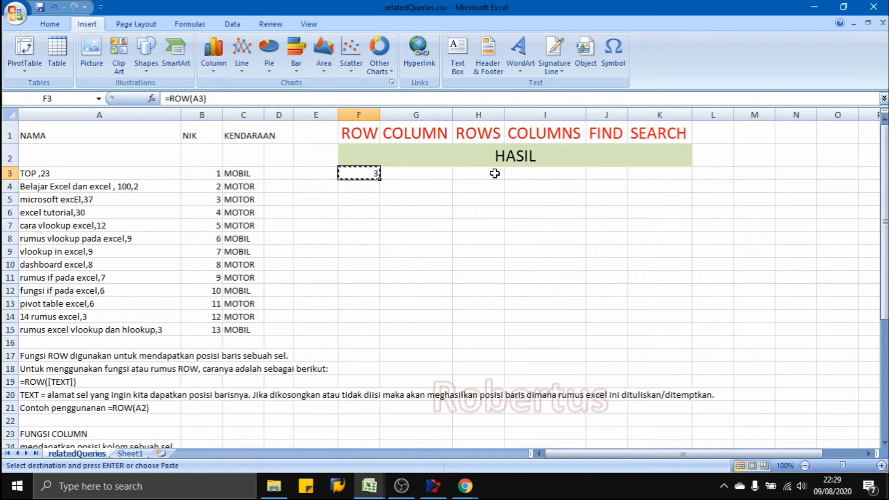
key("Down")
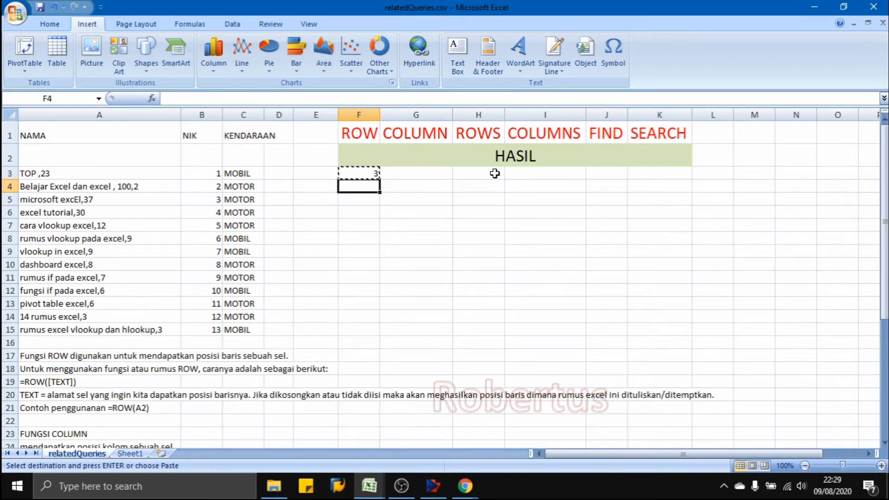
key("ctrl+shift+Down")
key("ctrl+Up")
key("Down")
key("Down")
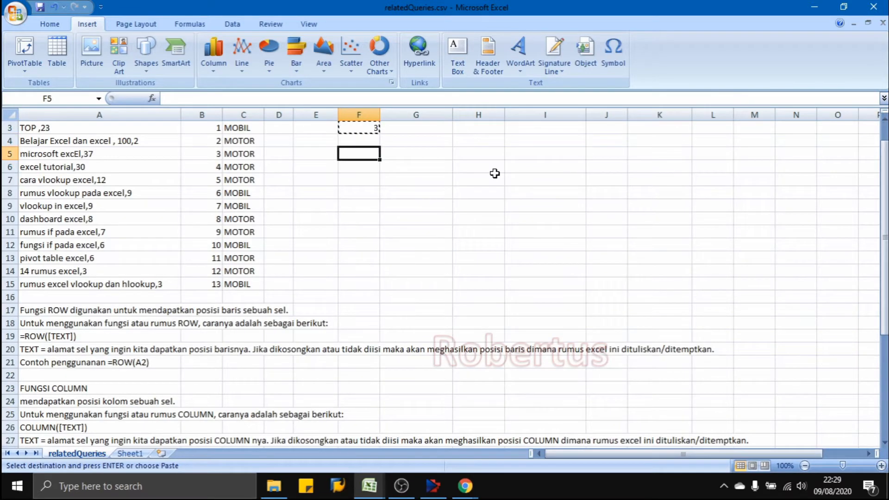
key("Up")
key("shift+Down")
key("shift+Down")
key("shift+Down")
key("shift+Down")
key("shift+Down")
key("shift+Down")
key("shift+Down")
key("shift+Down")
key("shift+Down")
key("shift+Down")
key("shift+Down")
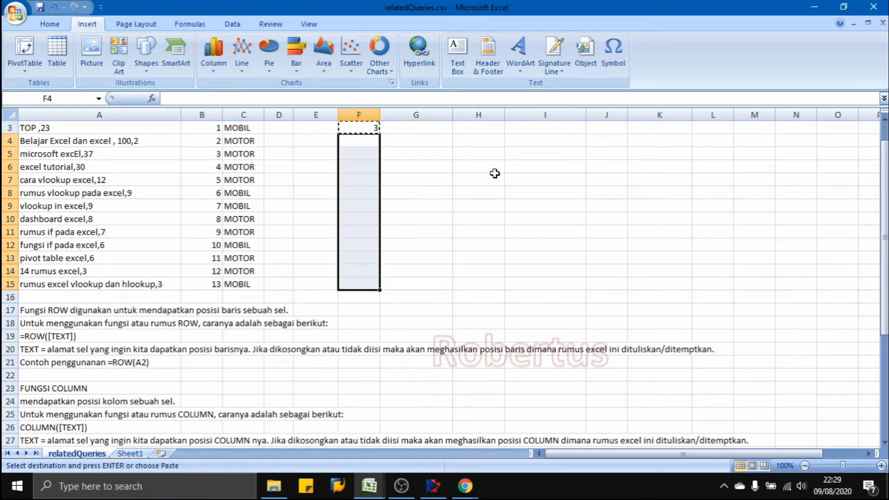
key("ctrl+v")
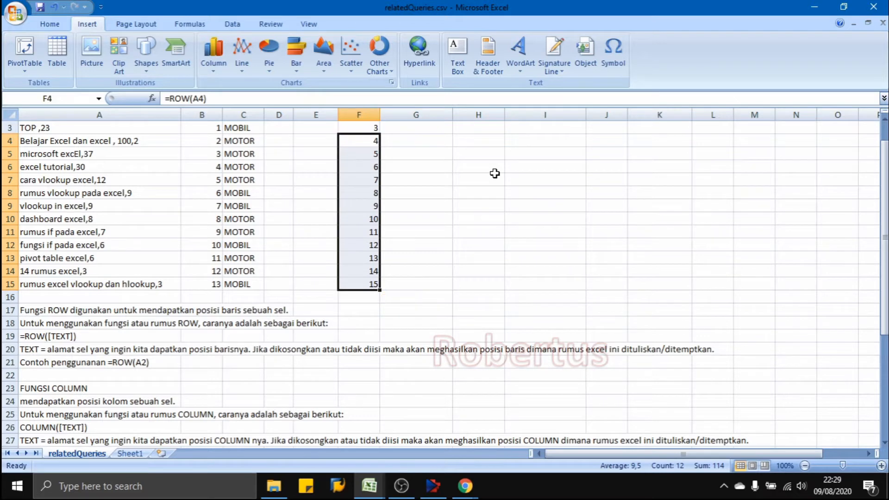
key("Escape")
- Check the copied ROW formula in F4 against the referenced entry in A4
key("Up")
key("Up")
key("Up")
key("Down")
key("Down")
key("Down")
key("Down")
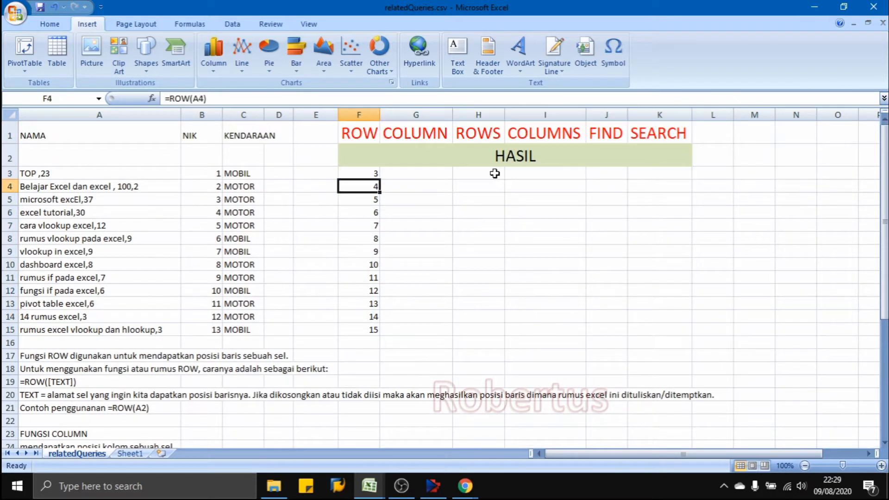
key("Up")
key("Left")
key("Left")
key("Left")
key("Left")
key("Left")
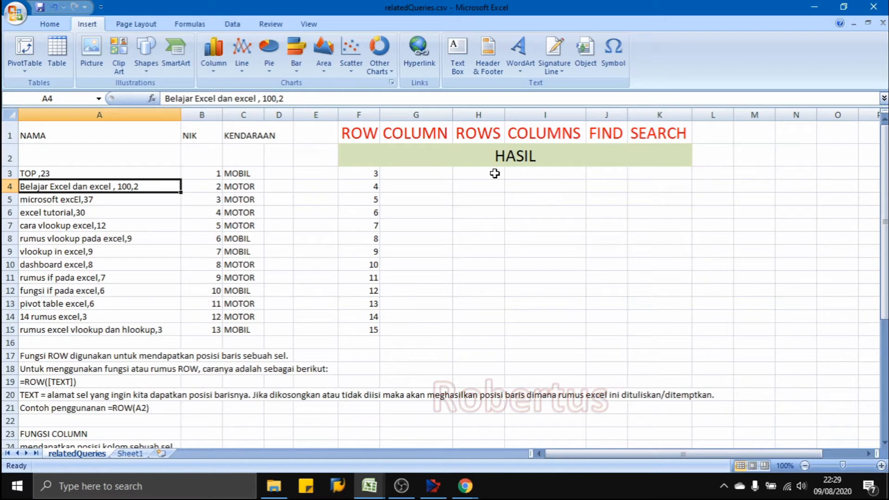
key("Right")
key("Right")
key("Right")
key("Right")
key("Right")
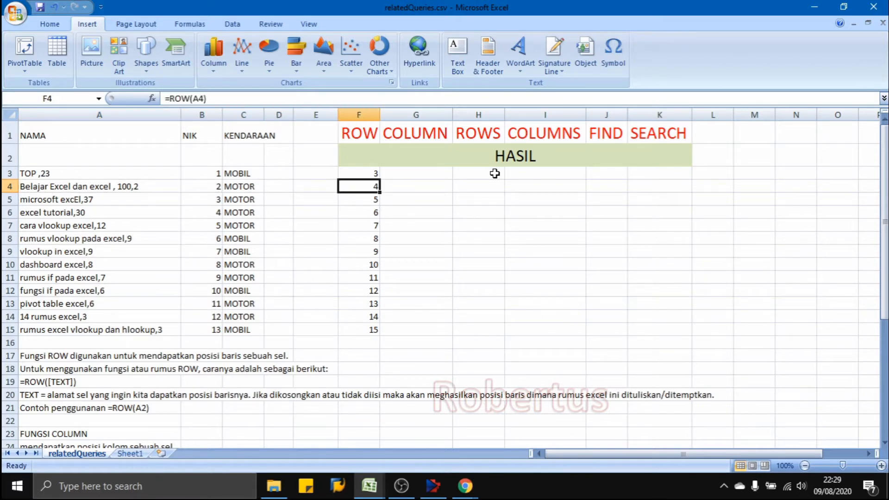
key("Down")
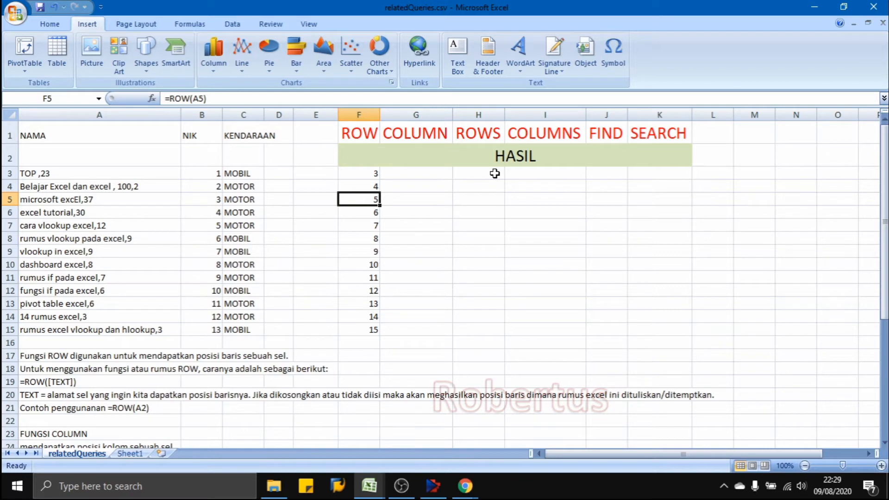
- Review the remaining ROW formulas down column F and the COLUMN function notes below the table
key("Down")
key("Down")
key("Down")
key("Down")
key("Down")
key("Down")
key("Down")
key("Down")
key("Down")
key("Down")
key("Down")
key("Down")
key("Down")
key("Down")
key("Down")
key("Down")
key("Down")
key("Down")
key("Down")
key("Down")
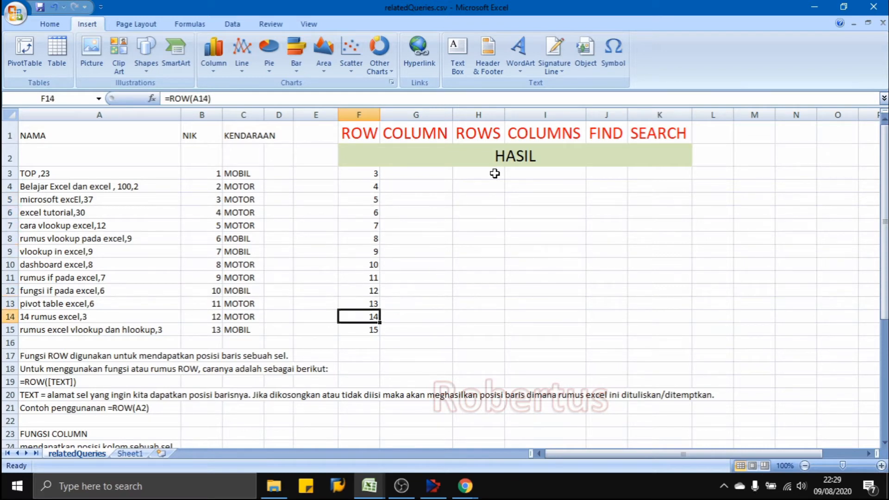
key("Down")
key("Down")
key("Down")
key("Down")
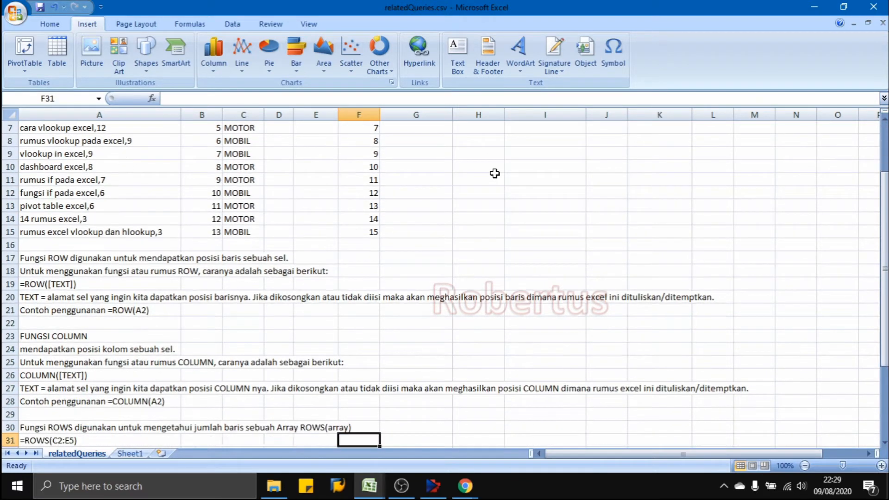
- Read the COLUMN function's description and usage notes in cells A24 and A25
key("Up")
key("Up")
key("Up")
key("Up")
key("Up")
key("Up")
key("Up")
key("Left")
key("Left")
key("Left")
key("Left")
key("Left")
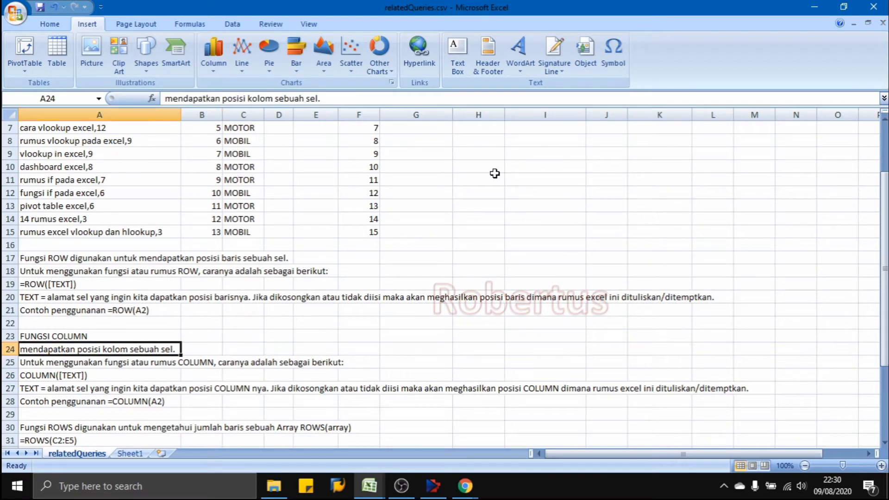
key("Down")
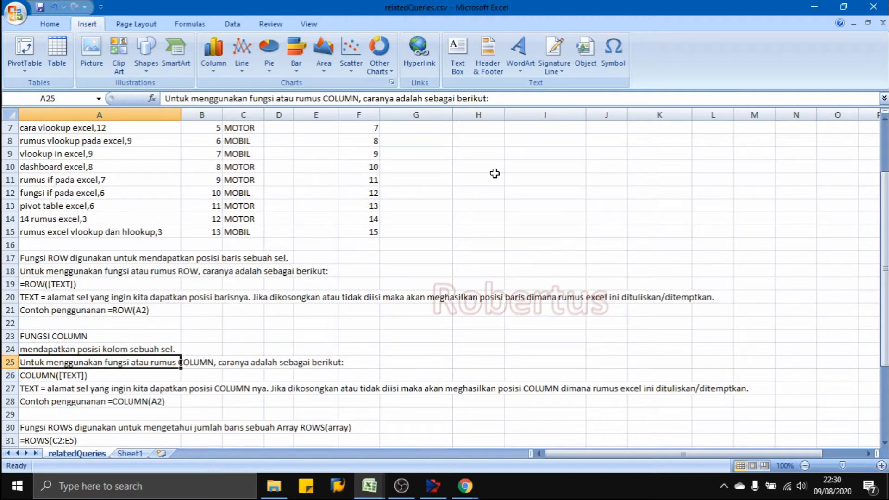
- Add a leading equals sign to the syntax note in A26 so it is stored as the text =COLUMN([TEXT])
key("Down")
key("F2")
key("Left")
key("Left")
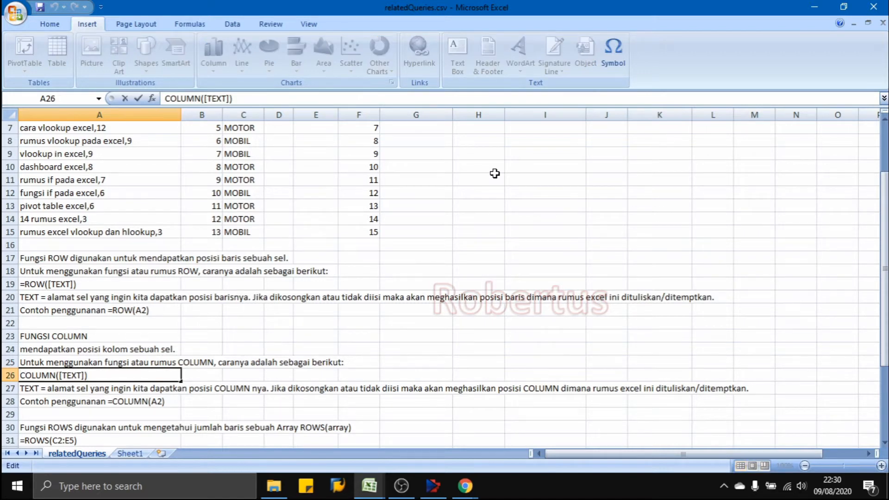
type("'=")
key("Return")
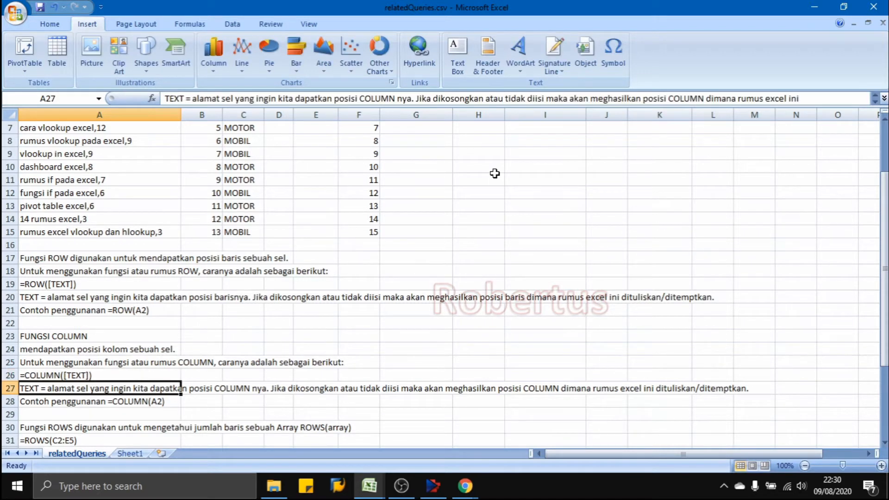
key("Up")
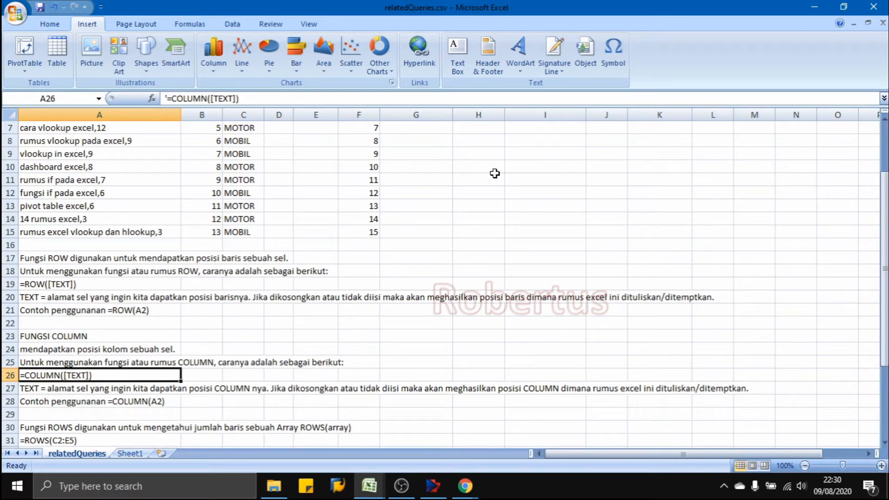
key("Down")
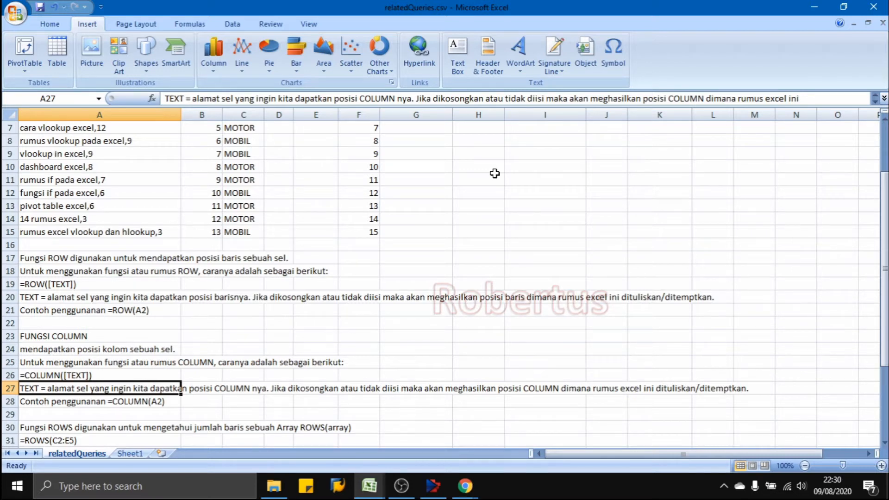
- Enter the formula =COLUMN(B3) in cell G3 under the COLUMN heading
key("Up")
key("Up")
key("Up")
key("Up")
key("Up")
key("Up")
key("Up")
key("Up")
key("Up")
key("Up")
key("Up")
key("Up")
key("Up")
key("Up")
key("Up")
key("Up")
key("Up")
key("Up")
key("Up")
key("Up")
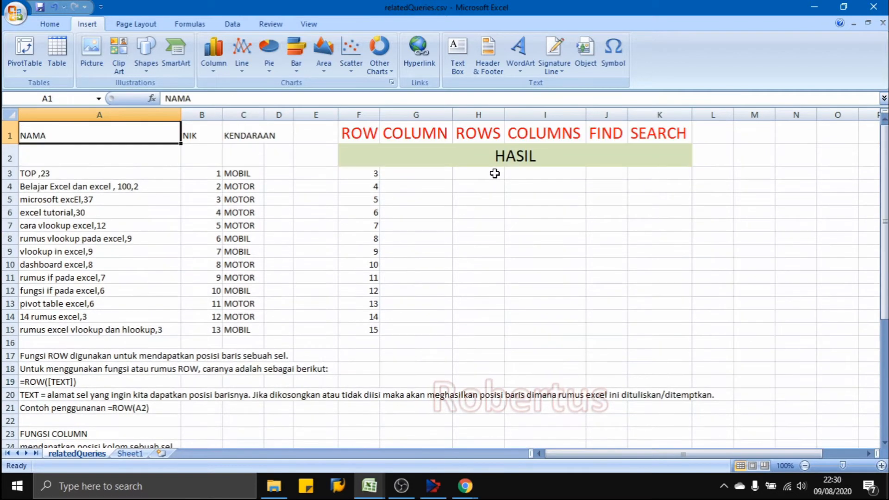
key("Down")
key("Down")
key("Down")
key("Right")
key("Right")
key("Right")
key("Right")
key("Right")
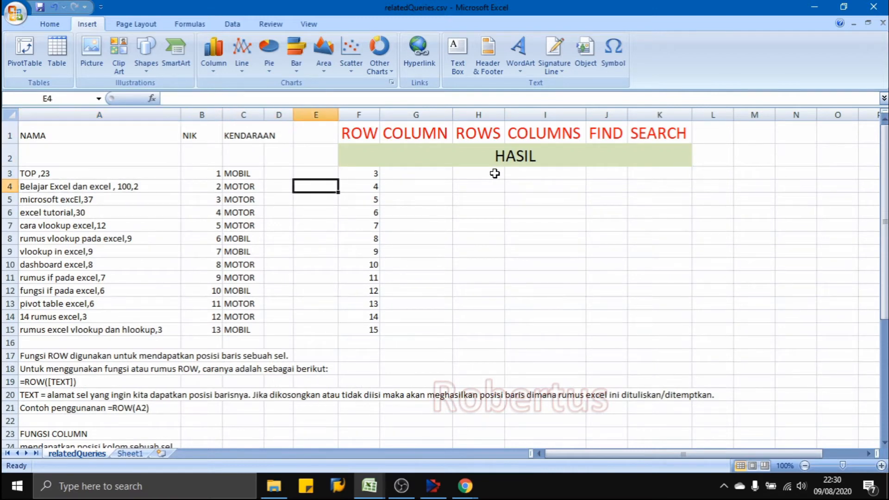
key("Up")
key("Right")
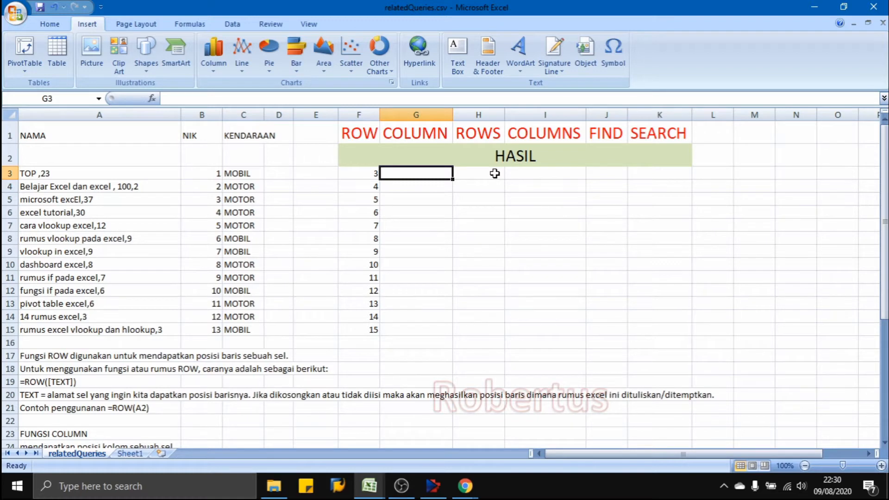
type("=C")
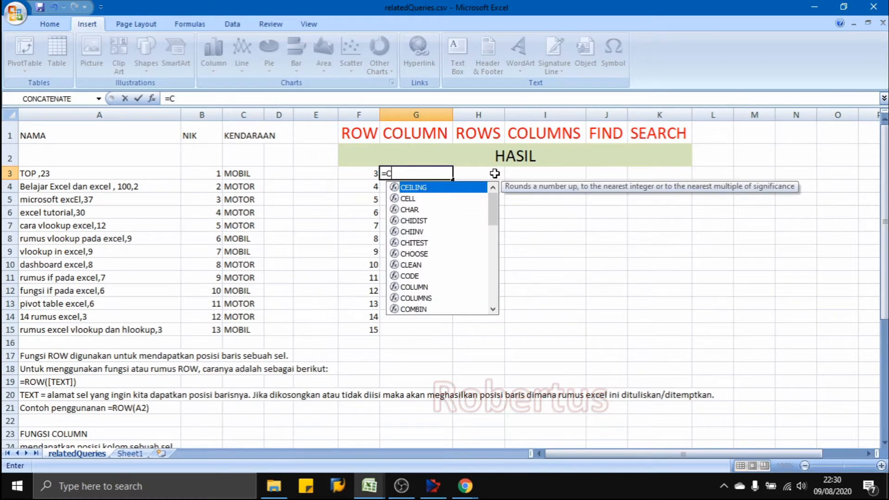
type("OLUM")
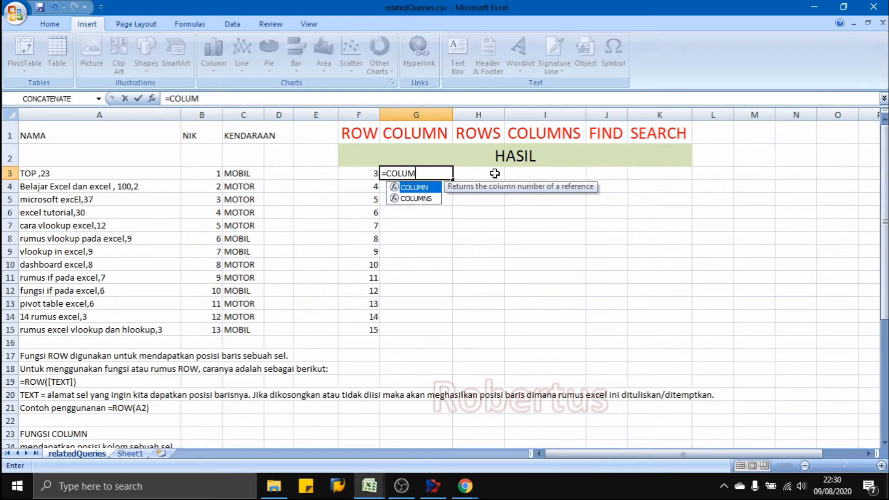
type("N(")
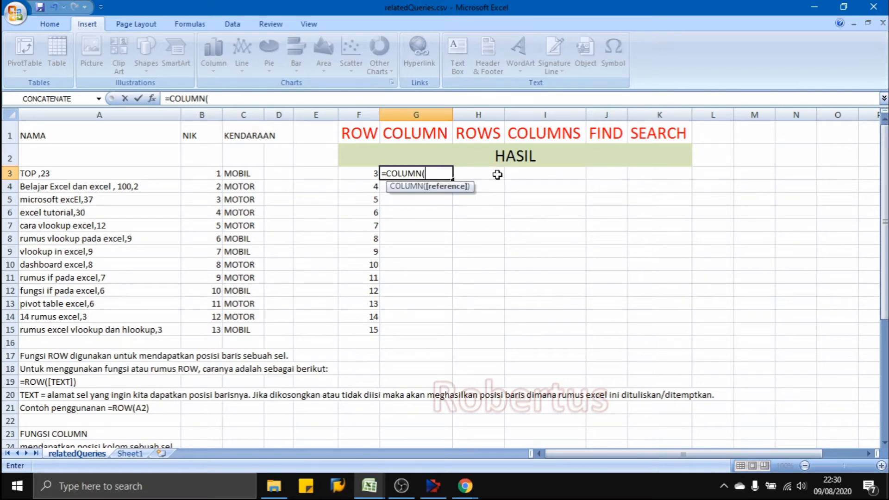
key("Left")
key("Left")
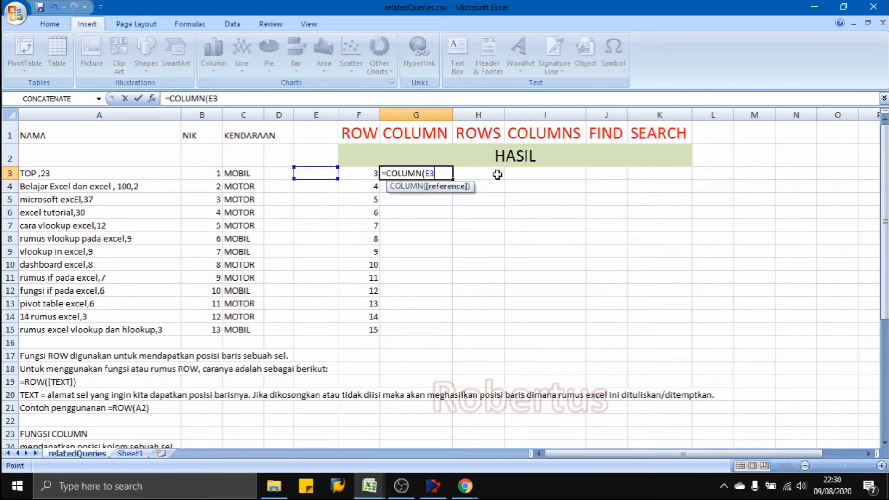
key("Left")
key("Left")
key("Left")
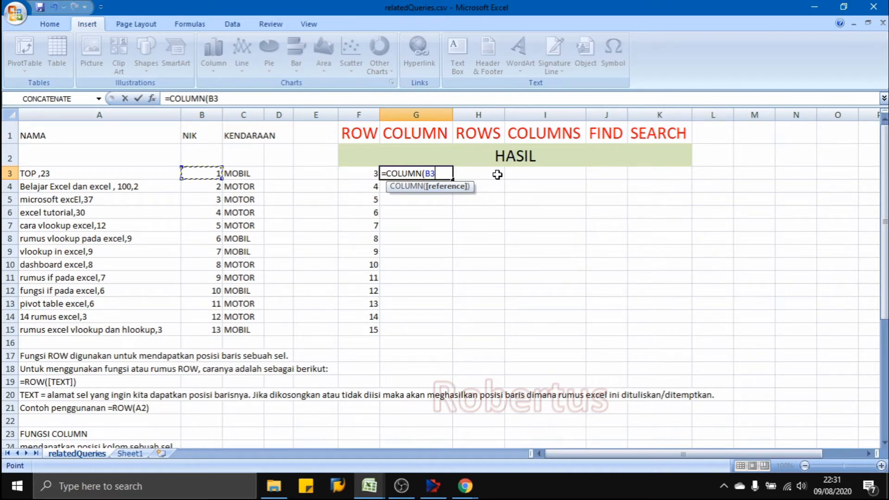
type(")")
key("Return")
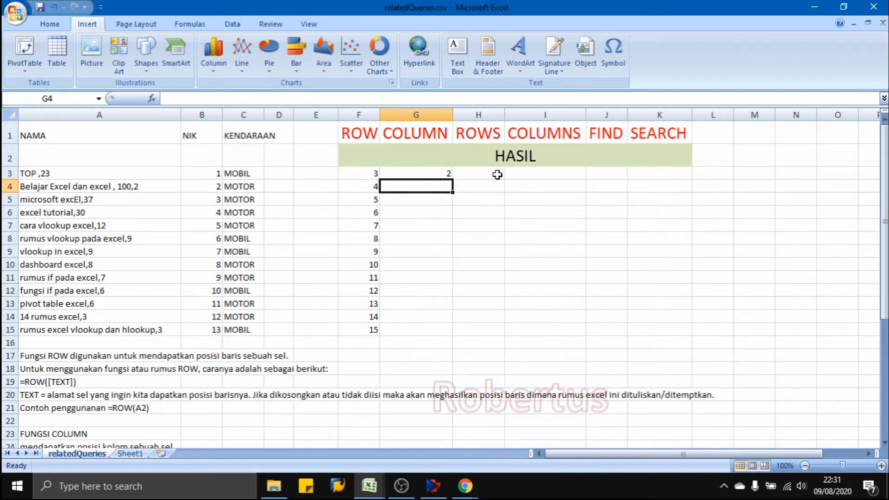
- Compare the COLUMN formula's result in G3 with the position of the referenced cell B3, counting from column A
key("Up")
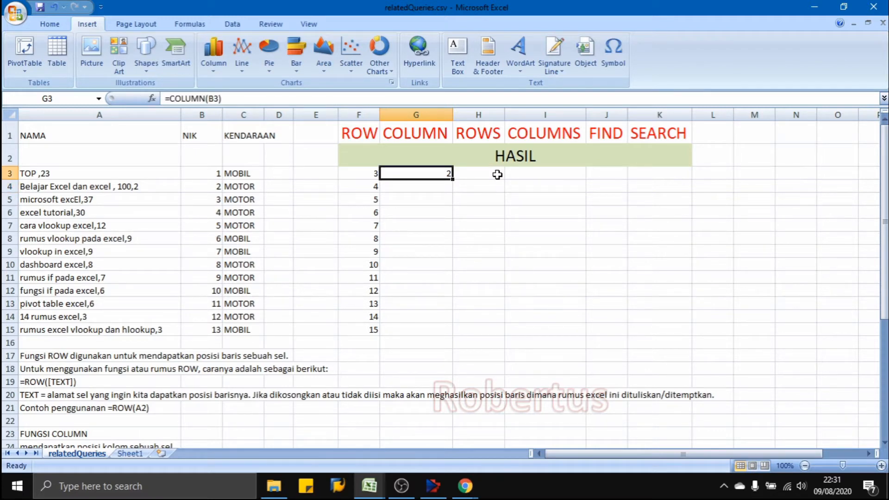
key("Left")
key("Left")
key("Left")
key("Left")
key("Left")
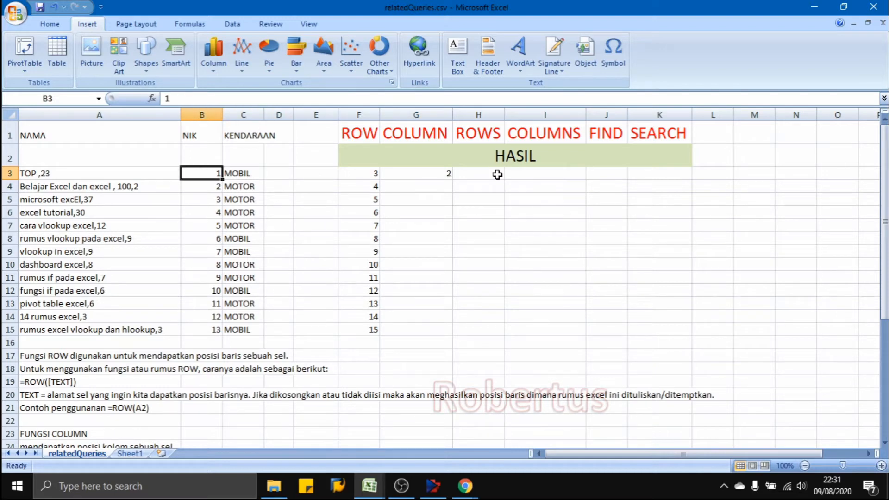
key("Left")
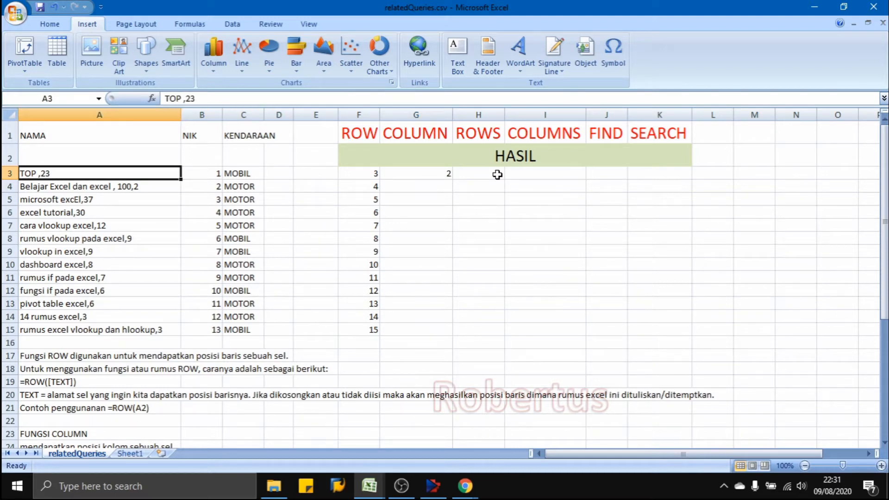
- Examine the column order across the NAMA, NIK and KENDARAAN headers and the entries down column A
key("Up")
key("Up")
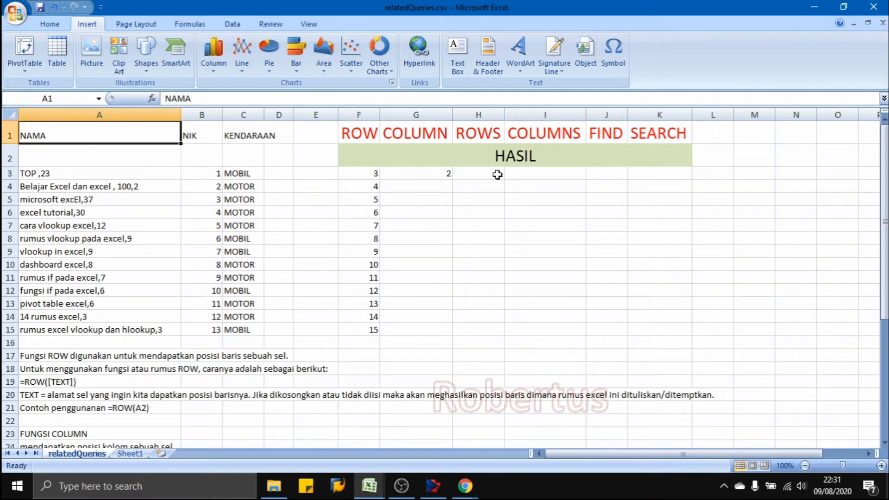
key("Right")
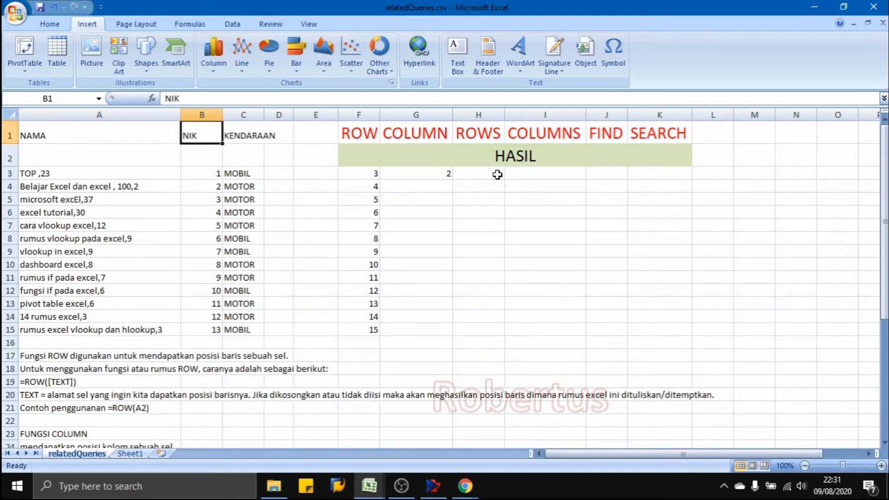
key("Right")
key("Left")
key("Left")
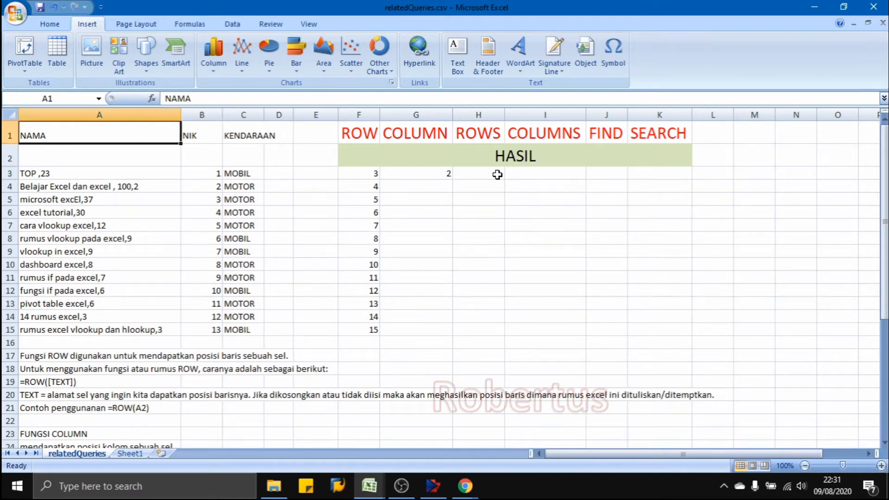
key("Right")
key("Right")
key("Left")
key("Left")
key("Down")
key("Down")
key("Down")
key("Down")
key("Down")
key("Down")
key("Down")
key("Down")
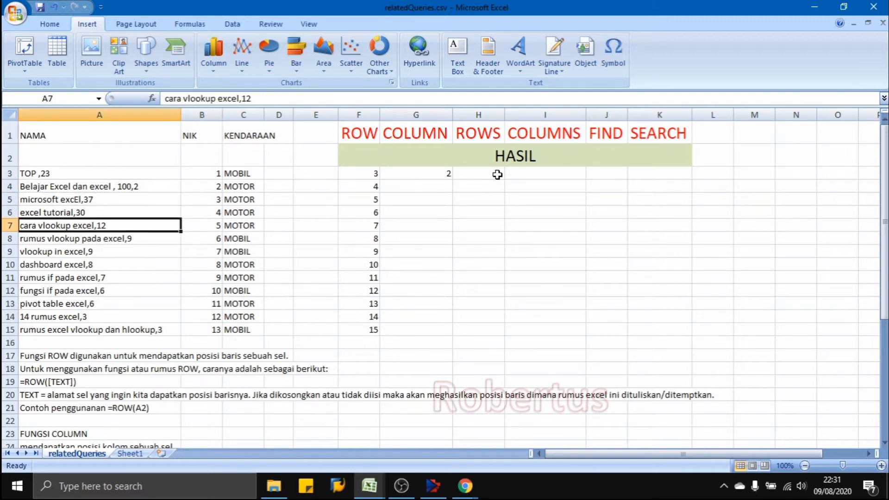
key("Up")
key("Up")
key("Up")
key("Up")
key("Up")
key("Up")
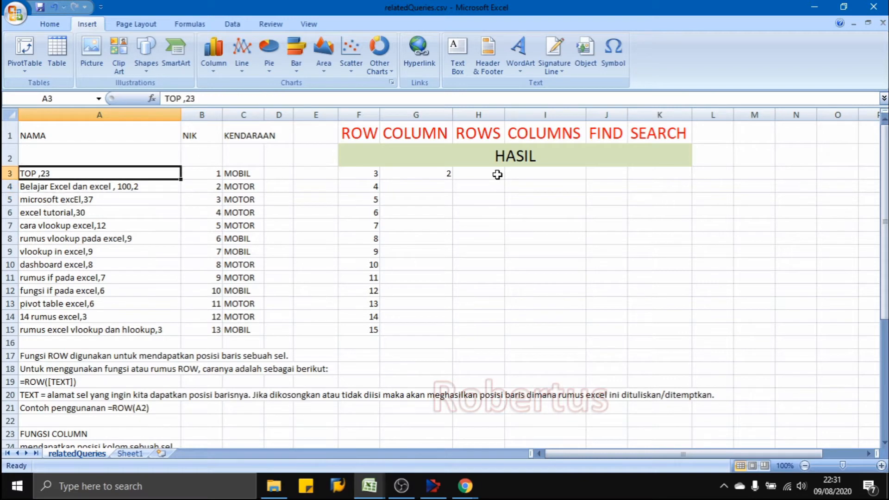
- Copy the COLUMN formula from G3 into cells G4 through G15
key("Right")
key("Right")
key("Right")
key("Right")
key("Right")
key("Right")
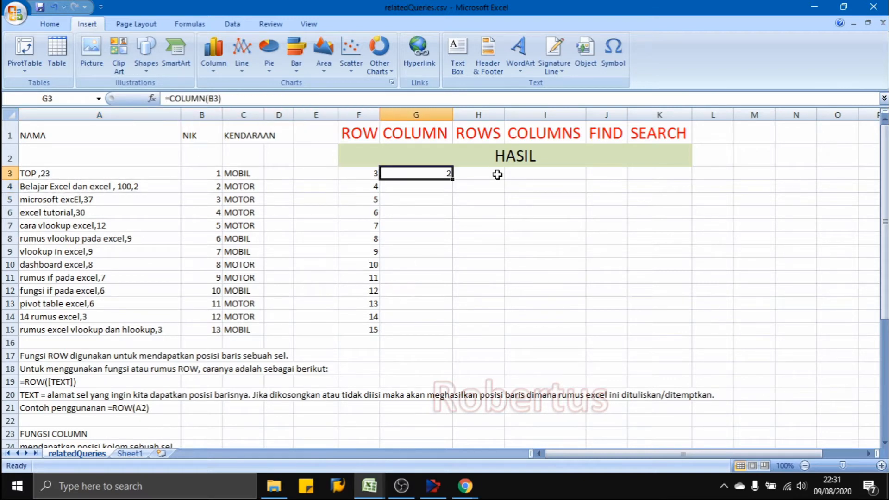
key("ctrl+c")
key("Down")
key("shift+Down")
key("shift+Down")
key("shift+Down")
key("shift+Down")
key("shift+Down")
key("shift+Down")
key("shift+Down")
key("shift+Down")
key("shift+Down")
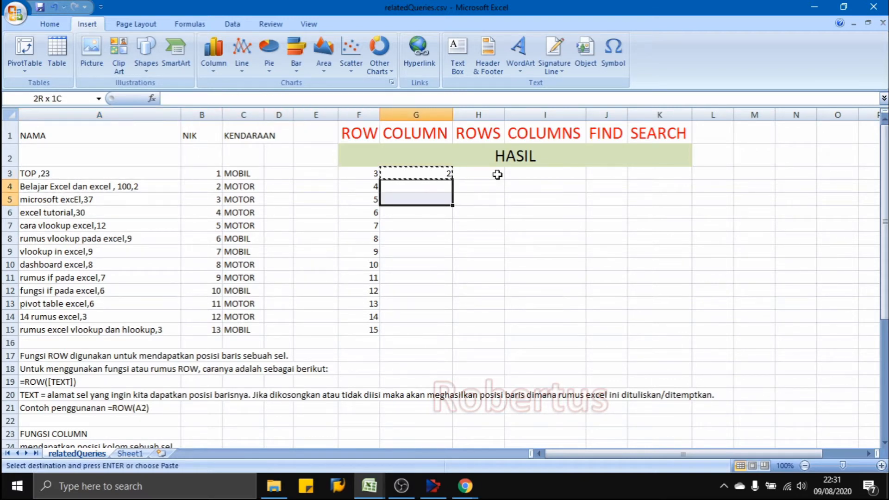
key("shift+Down")
key("shift+Down")
key("ctrl+v")
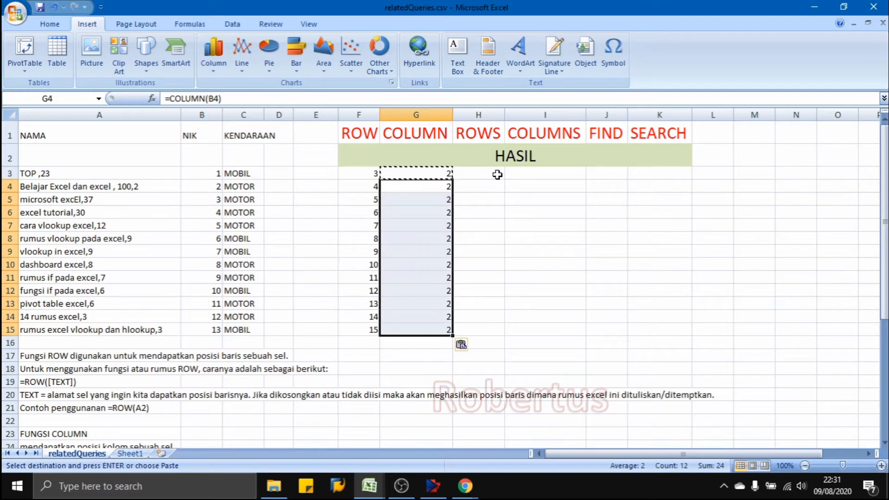
key("Escape")
- Review the COLUMN formulas down column G and the function notes below the table
key("Up")
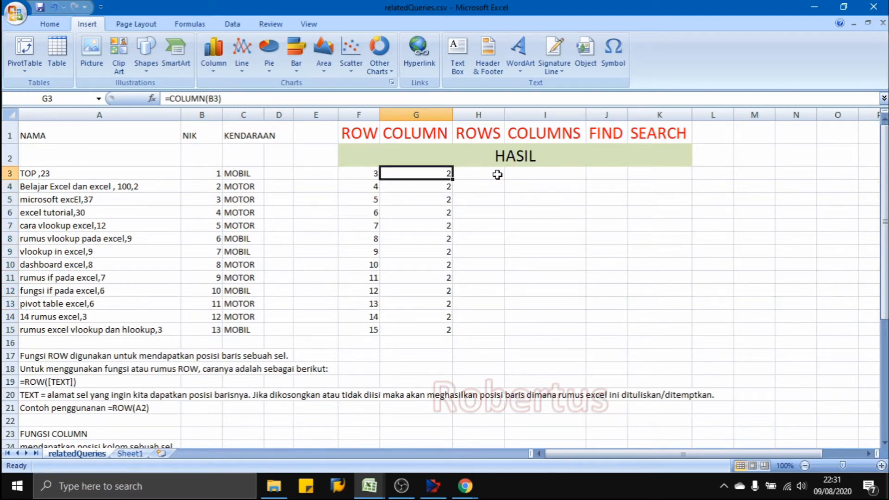
key("Down")
key("Down")
key("Down")
key("Down")
key("Down")
key("Down")
key("Down")
key("Down")
key("Down")
key("Down")
key("Down")
key("Down")
key("Down")
key("Down")
key("Down")
key("Down")
key("Down")
key("Down")
key("Down")
key("Down")
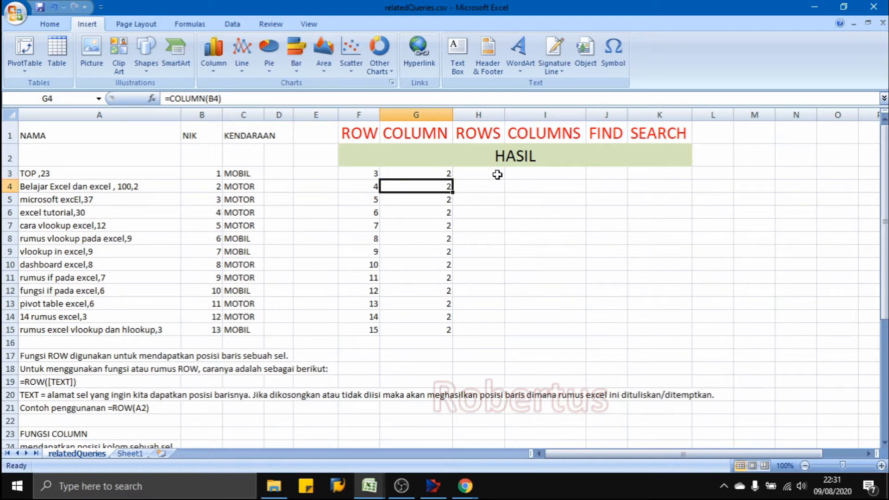
key("Down")
key("Down")
key("Down")
key("Down")
key("Down")
key("Down")
key("Down")
key("Down")
key("Down")
key("Down")
key("Down")
key("Down")
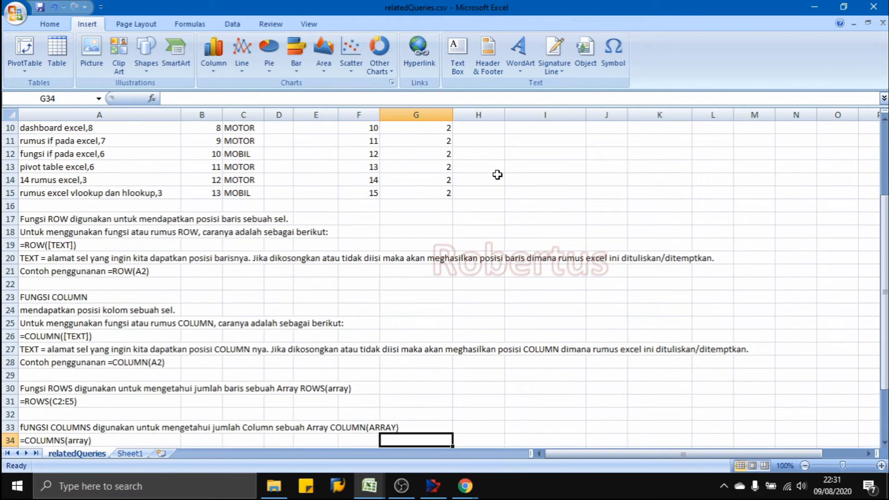
- Read the description of the ROWS function in cell A30
key("Up")
key("Up")
key("Up")
key("Up")
key("Up")
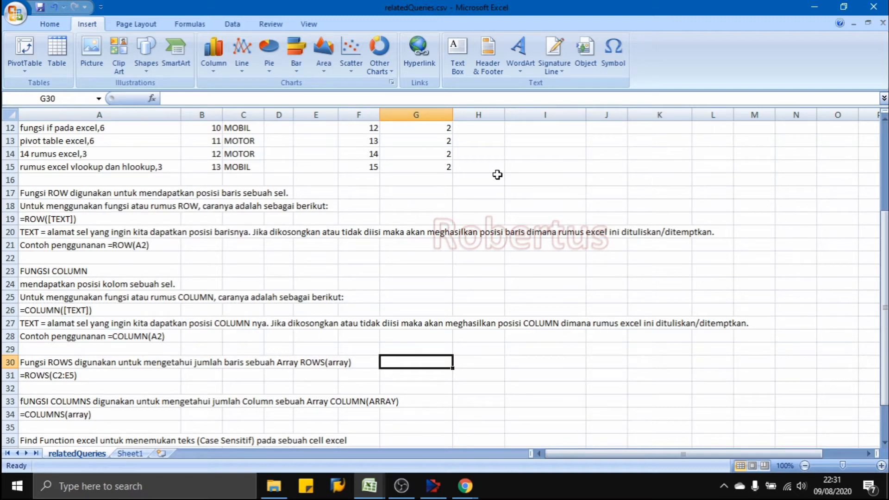
key("Left")
key("Left")
key("Left")
key("Left")
key("Left")
key("Left")
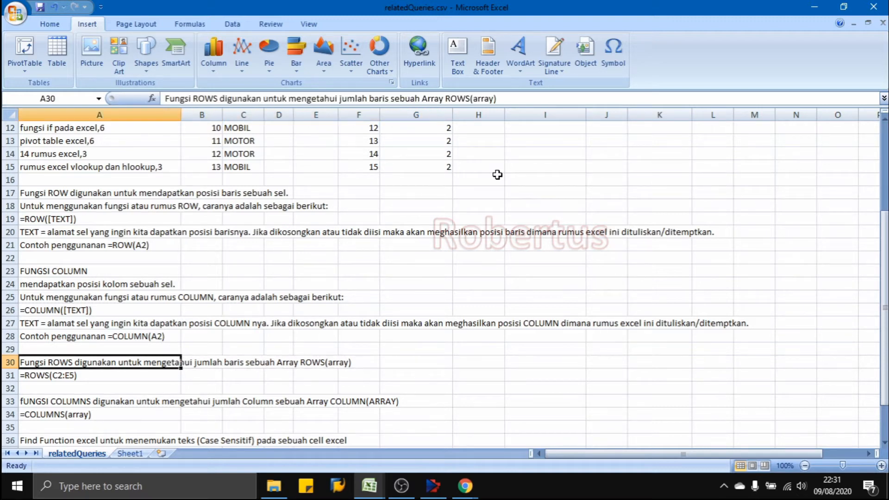
- Enter the formula =ROWS(A3:A15) in cell H3 under the ROWS header
key("Up")
key("Up")
key("Up")
key("Up")
key("Up")
key("Up")
key("Up")
key("Up")
key("Up")
key("Up")
key("Up")
key("Up")
key("Up")
key("Up")
key("Up")
key("Up")
key("Up")
key("Up")
key("Up")
key("Up")
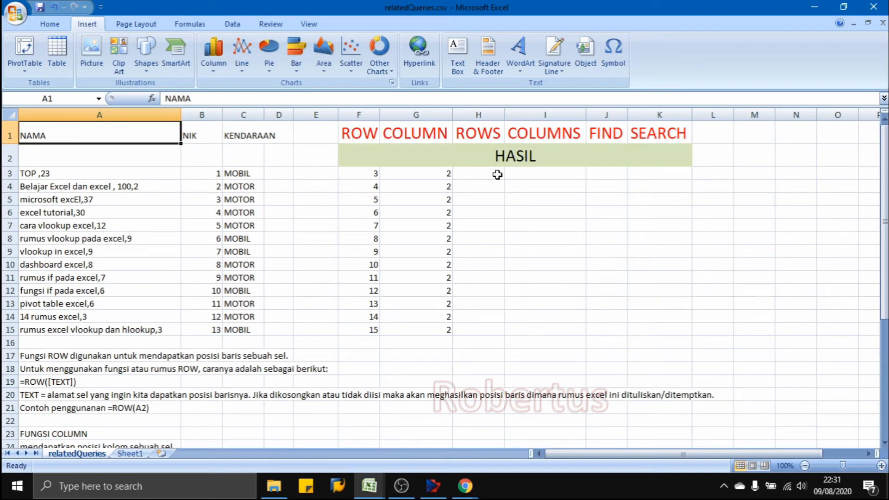
key("Down")
key("Down")
key("Down")
key("Down")
key("Right")
key("Right")
key("Right")
key("Right")
key("Right")
key("Right")
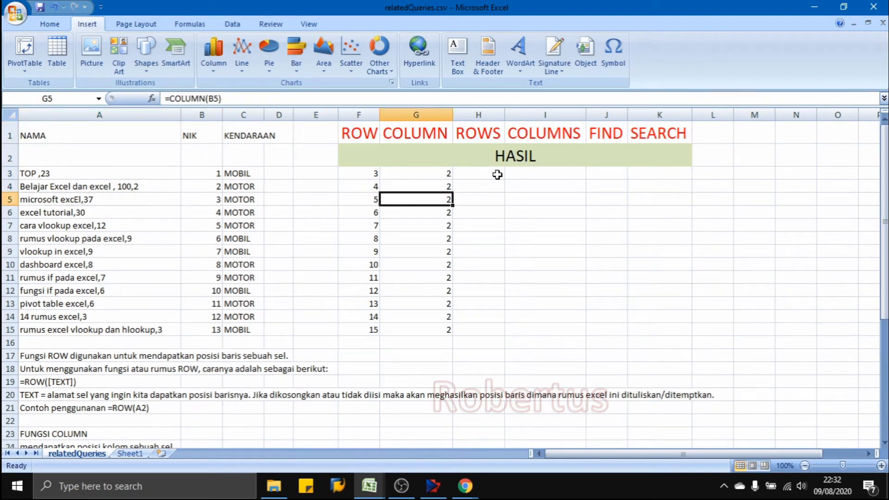
key("Right")
key("Up")
key("Up")
type("=")
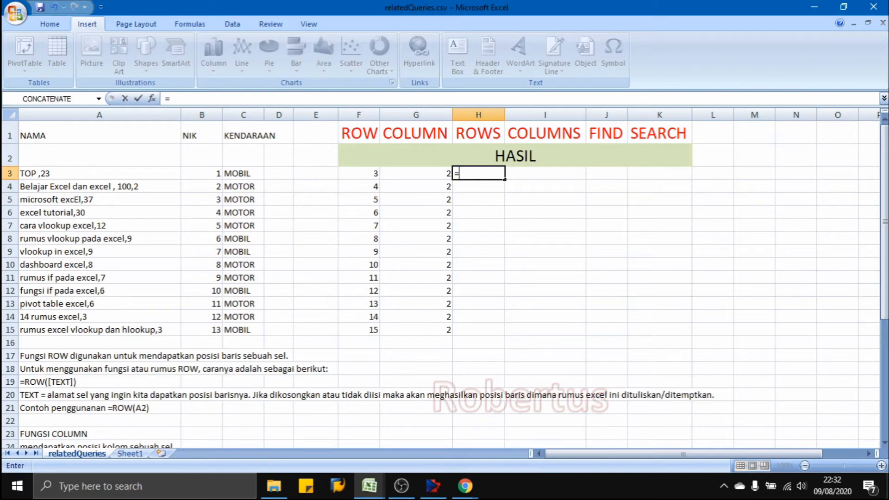
type("ROWS(")
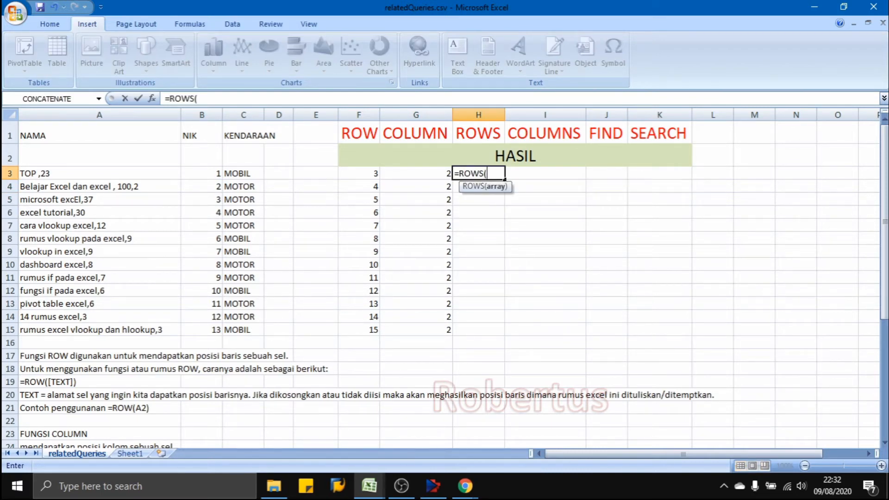
key("Left")
key("Left")
key("Left")
key("Left")
key("Left")
key("Left")
key("Left")
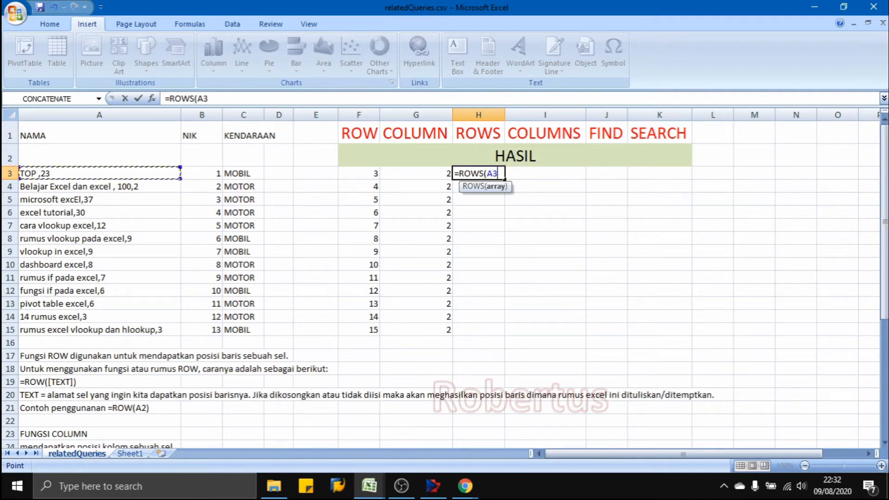
key("shift+Down")
key("shift+Down")
key("shift+Down")
key("shift+Down")
key("shift+Down")
key("shift+Down")
key("shift+Down")
key("shift+Down")
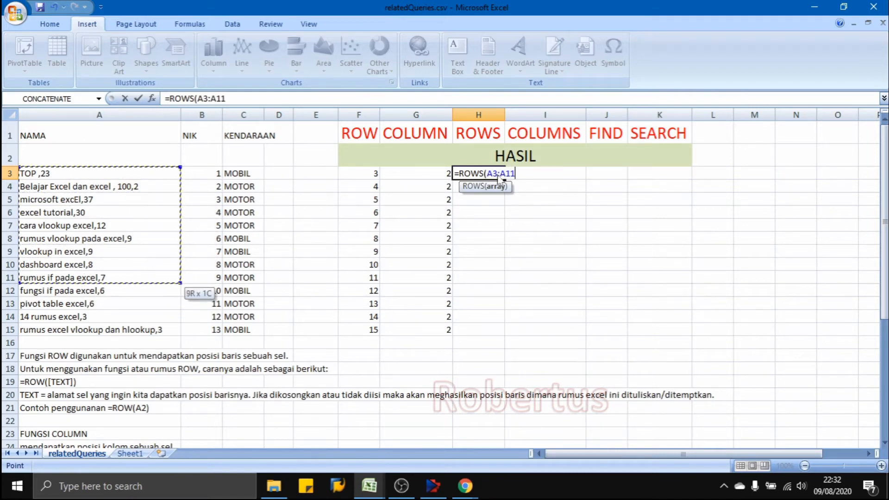
key("shift+Down")
key("shift+Down")
key("shift+Down")
key("shift+Down")
type(")")
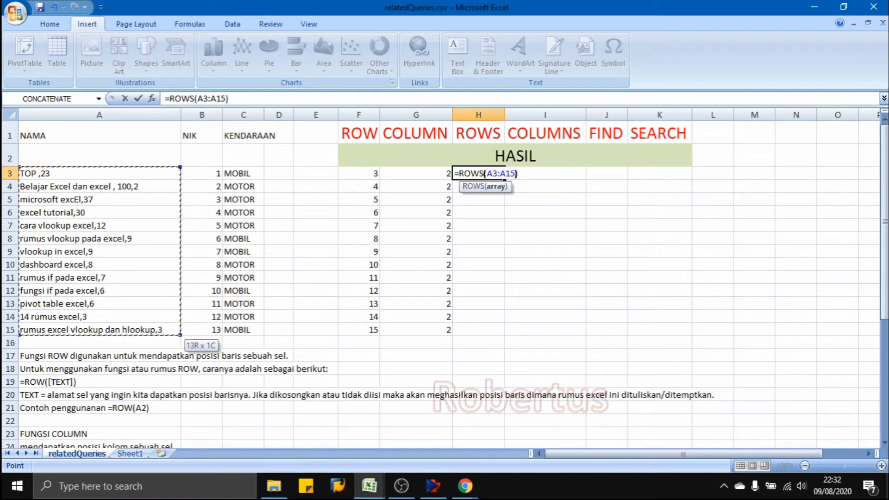
key("Return")
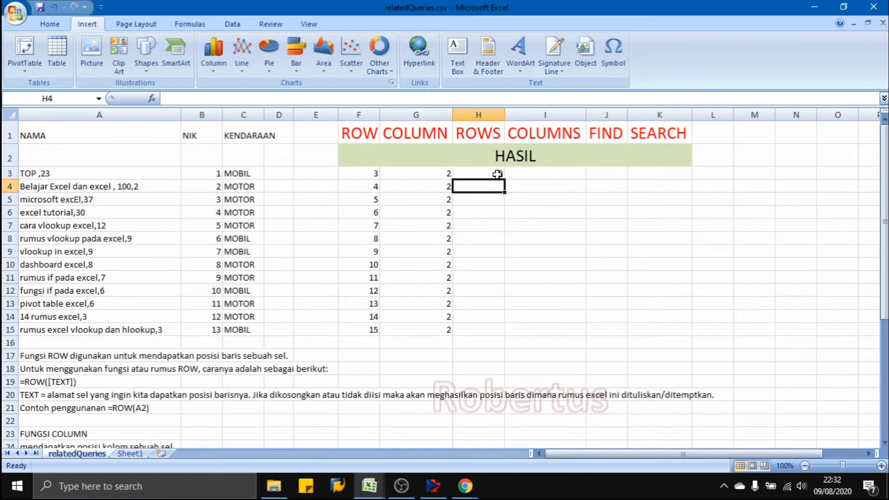
- Check the ROWS formula in H3 against the entries in the NAMA column from A3 through A15
left_click(497, 174)
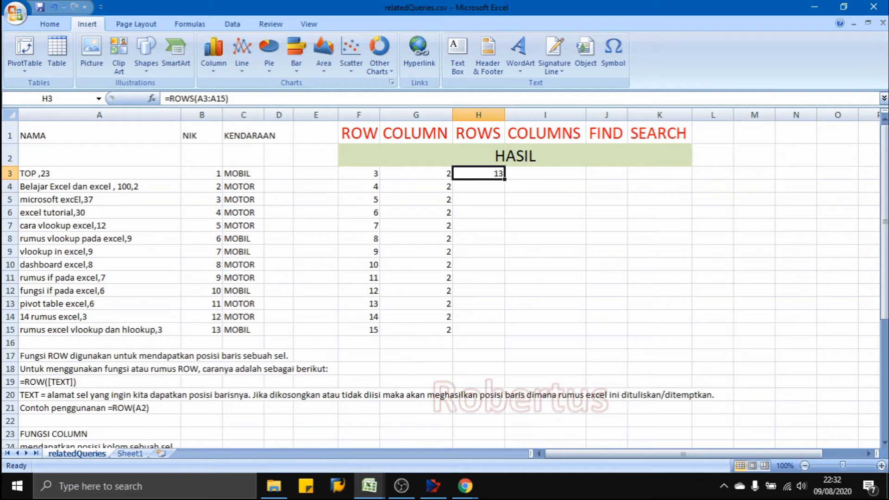
key("Left")
key("Left")
key("Left")
key("Left")
key("Left")
key("Left")
key("Left")
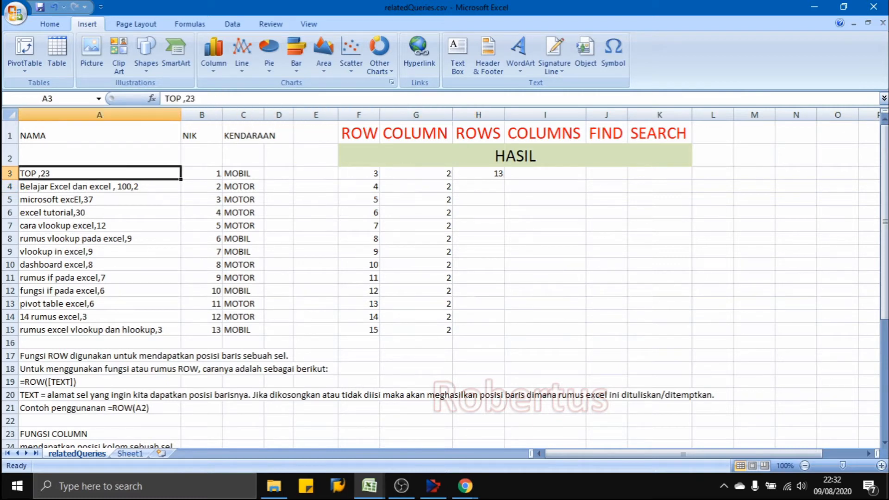
key("Down")
key("Down")
key("Down")
key("Down")
key("Down")
key("Down")
key("Down")
key("Down")
key("Down")
key("Down")
key("Down")
key("Down")
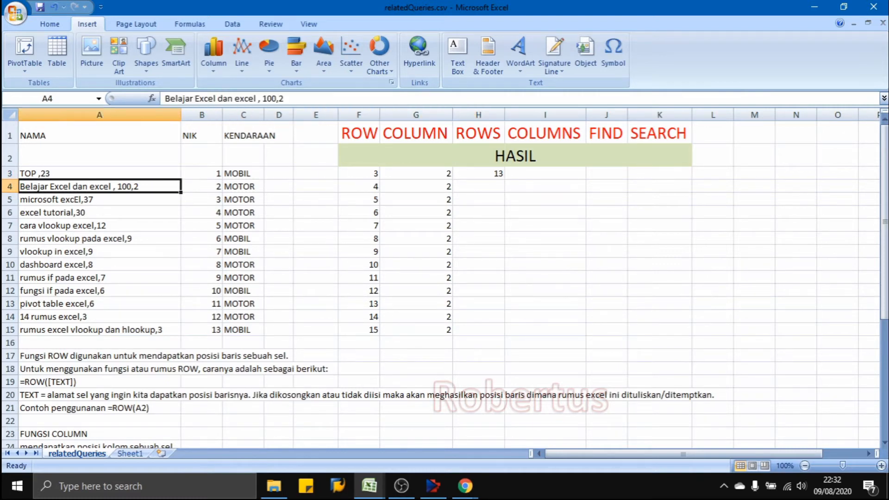
key("Up")
key("Up")
key("Up")
key("Up")
key("Up")
key("Up")
key("Up")
key("Up")
key("Up")
key("Up")
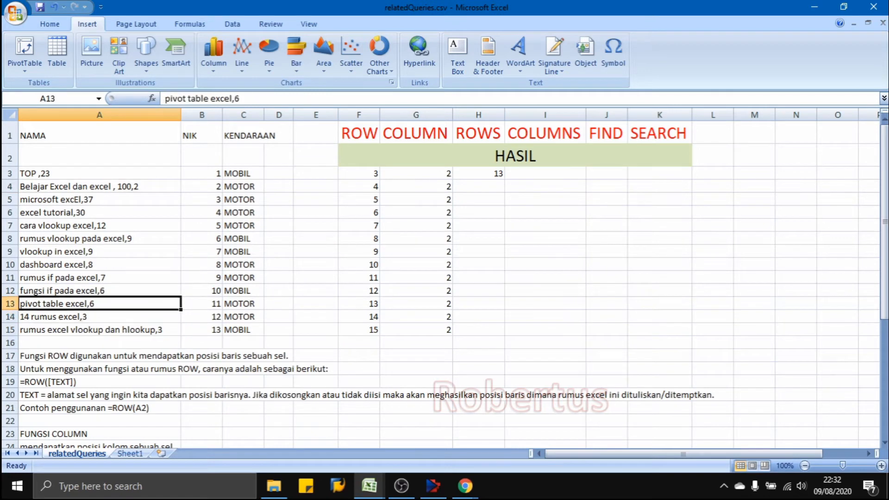
key("Up")
key("Up")
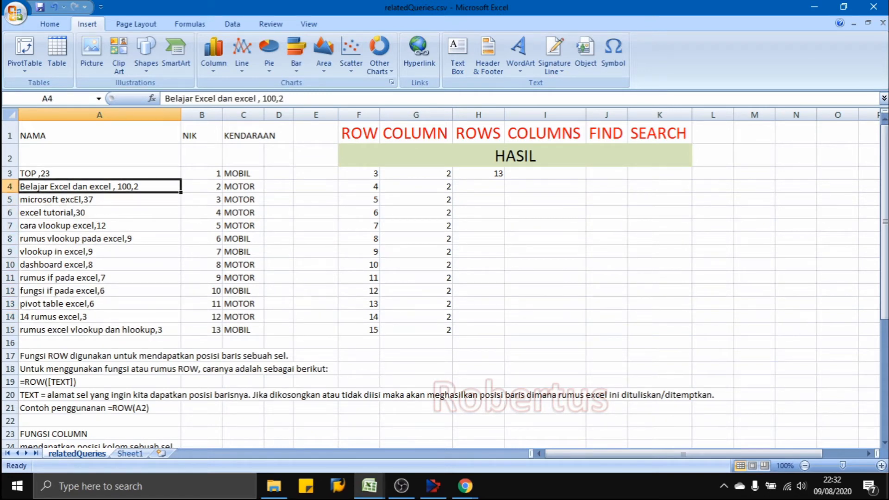
key("Down")
key("Down")
key("Down")
key("Down")
key("Down")
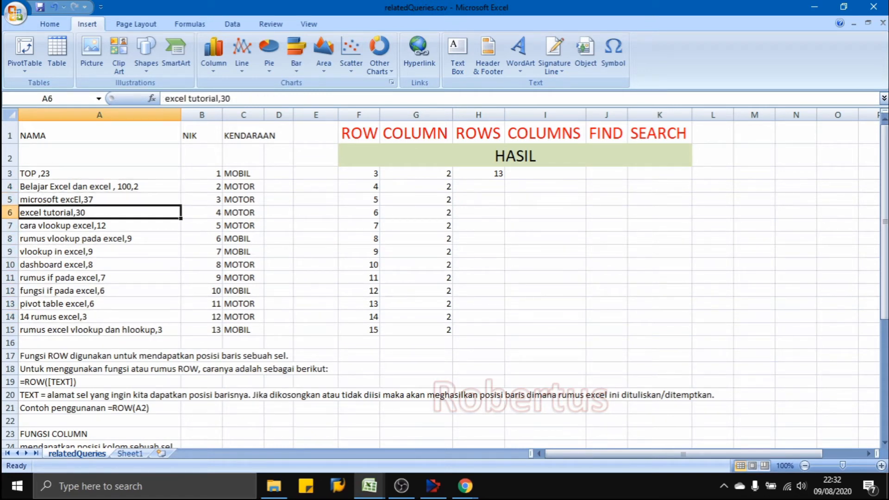
key("Down")
key("Down")
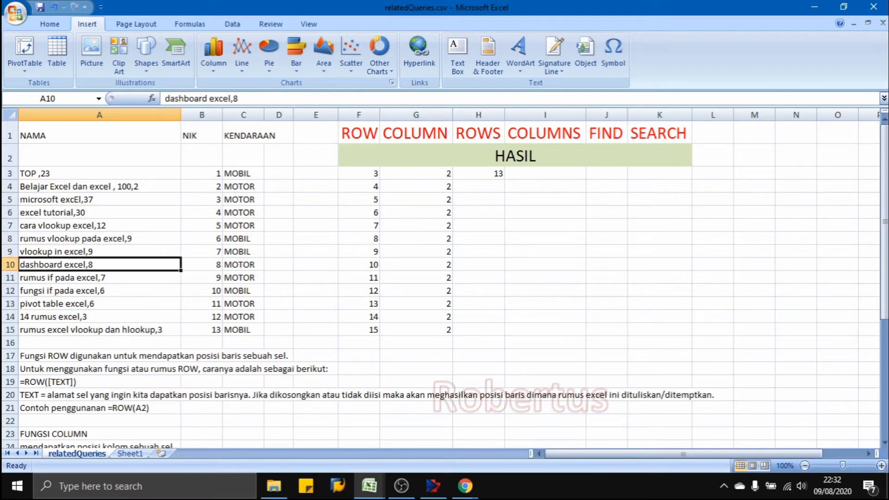
key("Down")
key("Down")
key("Down")
key("Down")
key("Down")
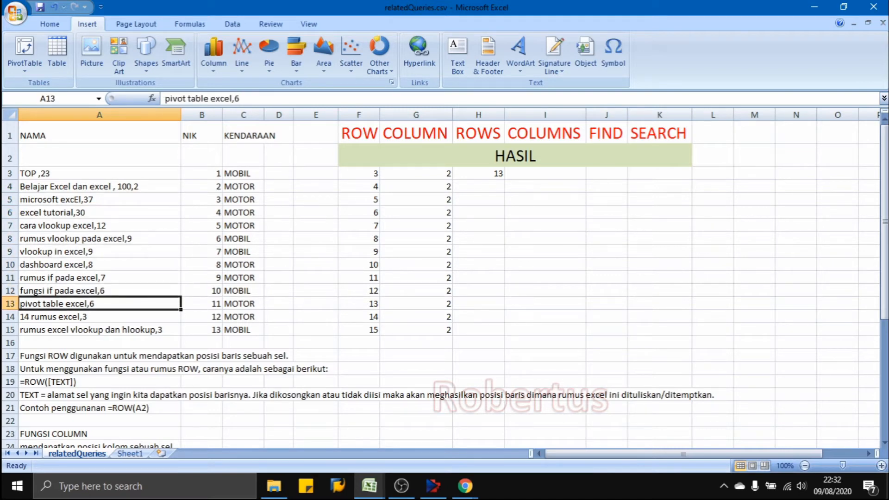
key("Up")
key("Up")
key("Up")
key("Up")
key("Up")
key("Up")
key("Up")
key("Up")
key("Up")
key("Up")
key("Up")
key("Up")
key("Up")
key("Up")
key("Down")
key("Down")
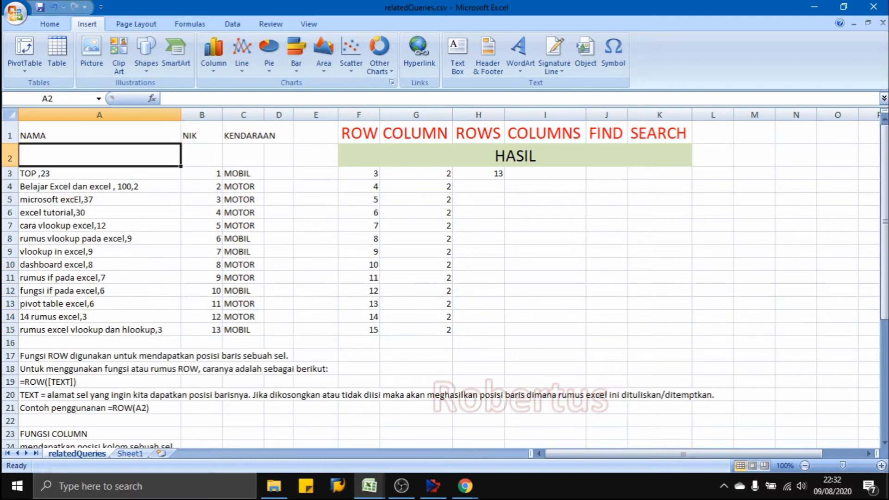
key("Down")
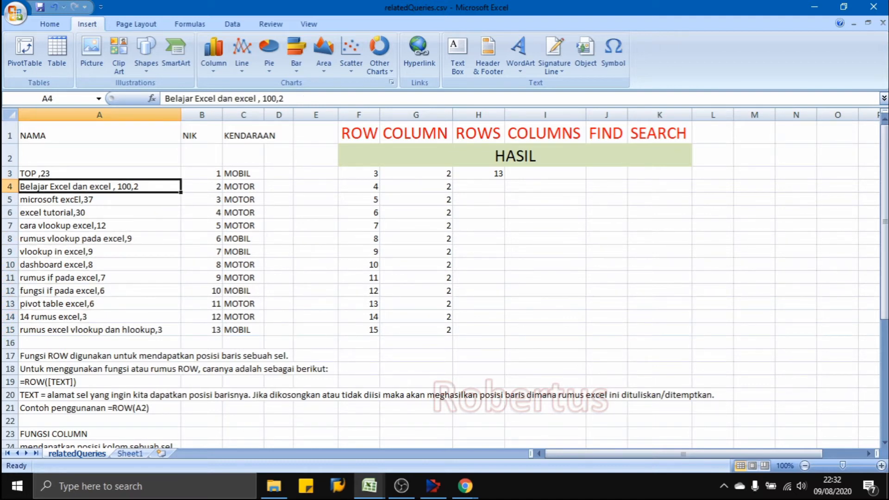
- Go to cell I3 under the COLUMNS header and review the COLUMNS function notes in rows 33 and 34 below the table
key("Up")
key("Right")
key("Right")
key("Right")
key("Right")
key("Right")
key("Right")
key("Right")
key("Right")
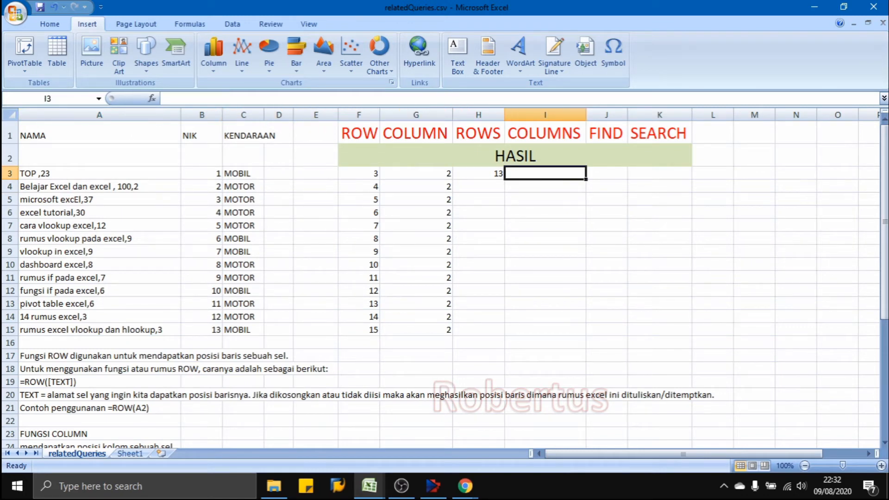
key("Down")
key("Down")
key("Down")
key("Down")
key("Down")
key("Down")
key("Down")
key("Down")
key("Down")
key("Down")
key("Down")
key("Down")
key("Down")
key("Down")
key("Down")
key("Down")
key("Down")
key("Down")
key("Down")
key("Down")
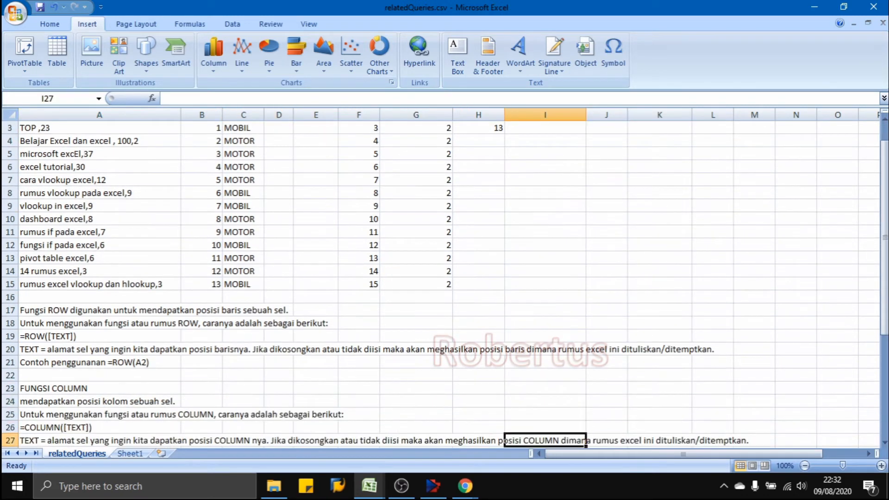
key("Down")
key("Down")
key("Down")
key("Down")
key("Down")
key("Down")
key("Down")
key("Down")
key("Down")
key("Down")
key("Down")
key("Down")
key("Down")
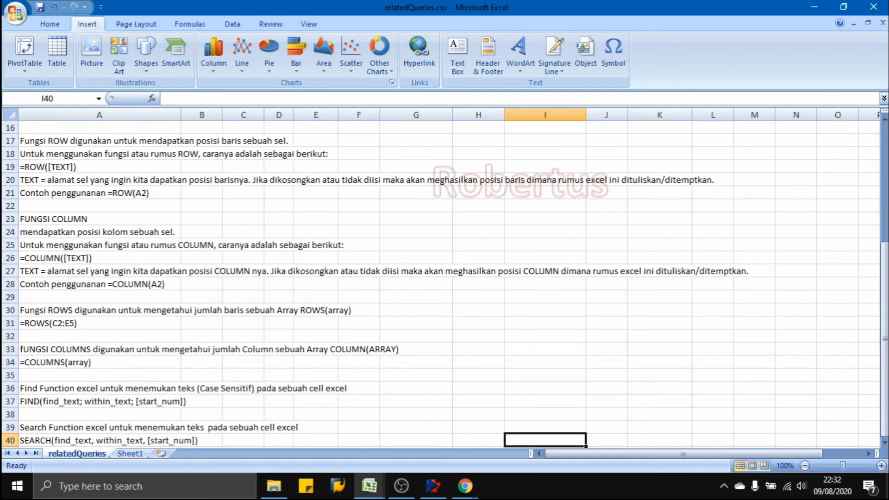
- Read the description of the COLUMNS function in row 33 and its syntax in row 34
key("Up")
key("Up")
key("Up")
key("Up")
key("Up")
key("Up")
key("Up")
key("Down")
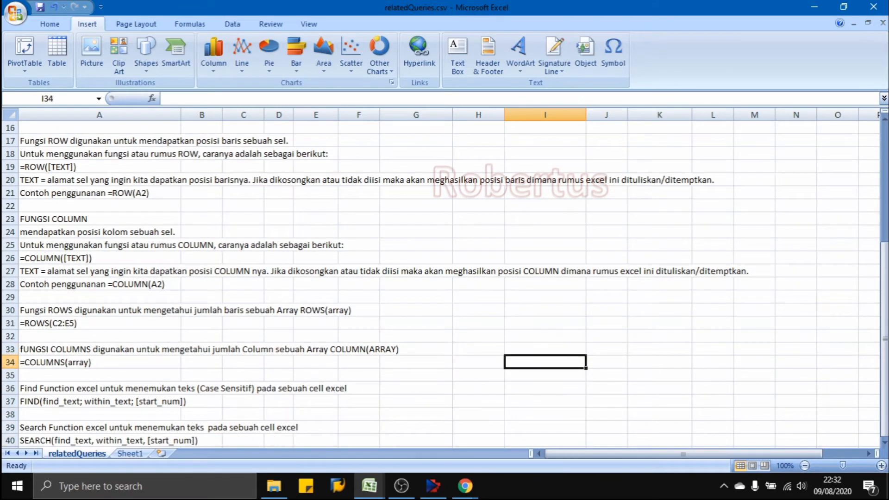
key("Up")
key("Left")
key("Left")
key("Left")
key("Left")
key("Left")
key("Left")
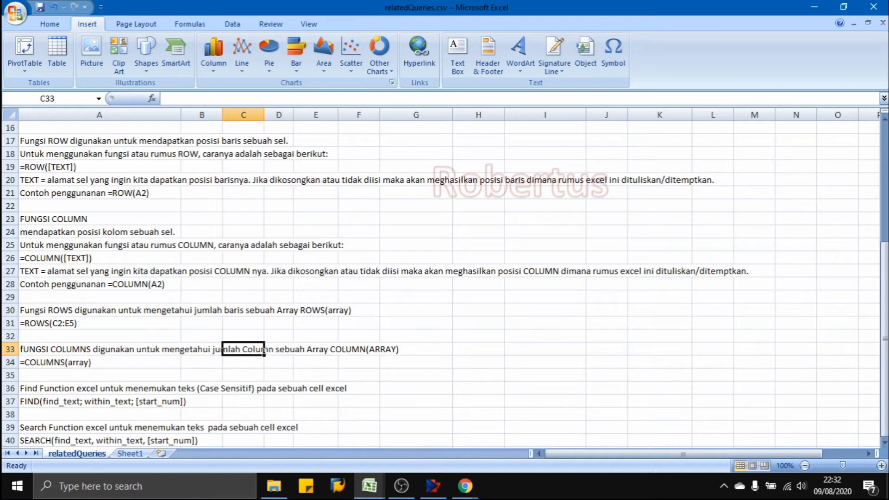
key("Left")
key("Left")
key("Right")
key("Right")
key("Right")
key("Right")
key("Right")
key("Right")
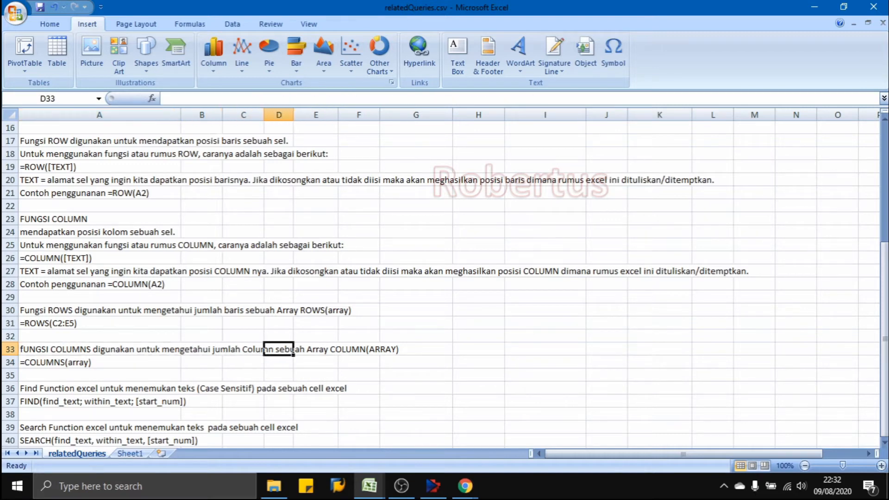
- Enter the formula =COLUMNS(A3:C3) in cell I3 under the COLUMNS header
key("Up")
key("Up")
key("Up")
key("Up")
key("Up")
key("Up")
key("Up")
key("Up")
key("Up")
key("Up")
key("Up")
key("Up")
key("Up")
key("Up")
key("Up")
key("Up")
key("Up")
key("Up")
key("Up")
key("Up")
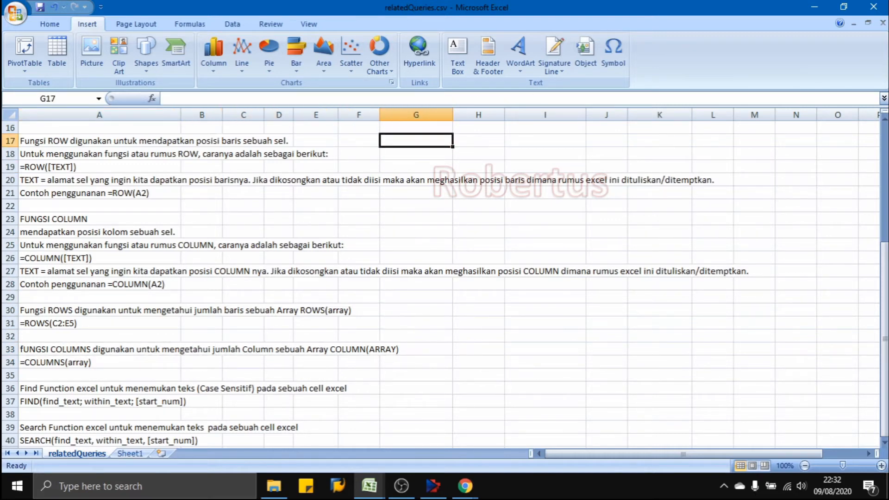
key("Down")
key("Down")
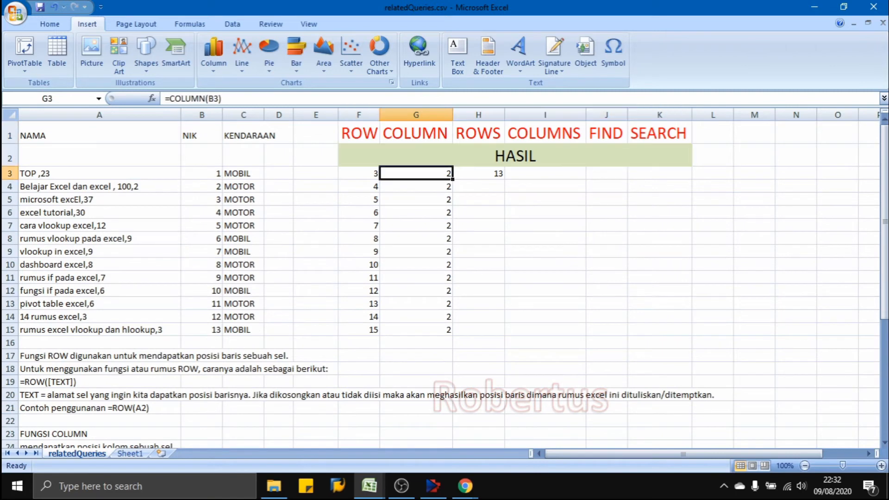
key("Right")
key("Right")
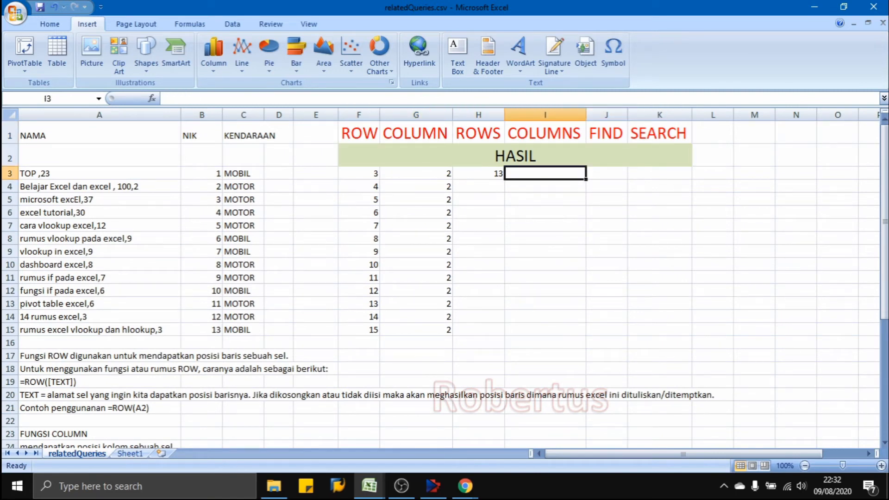
type("=")
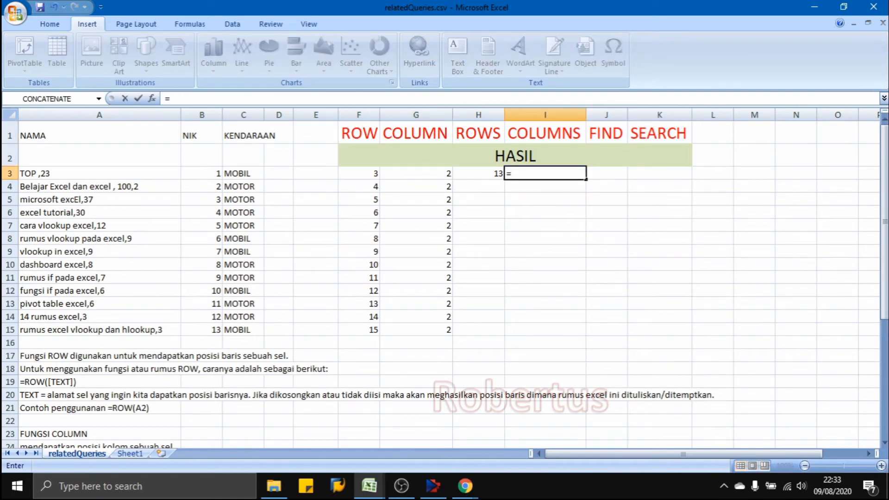
type("COLU")
key("BackSpace")
type("LU")
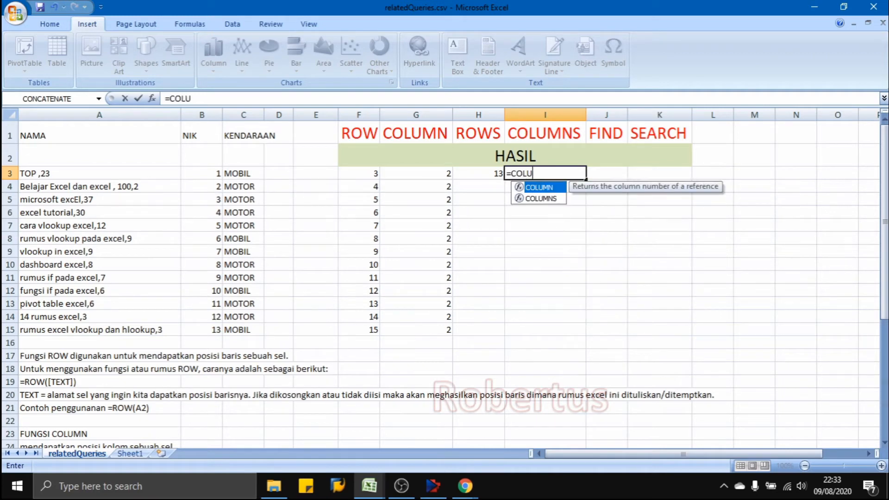
type("MNS")
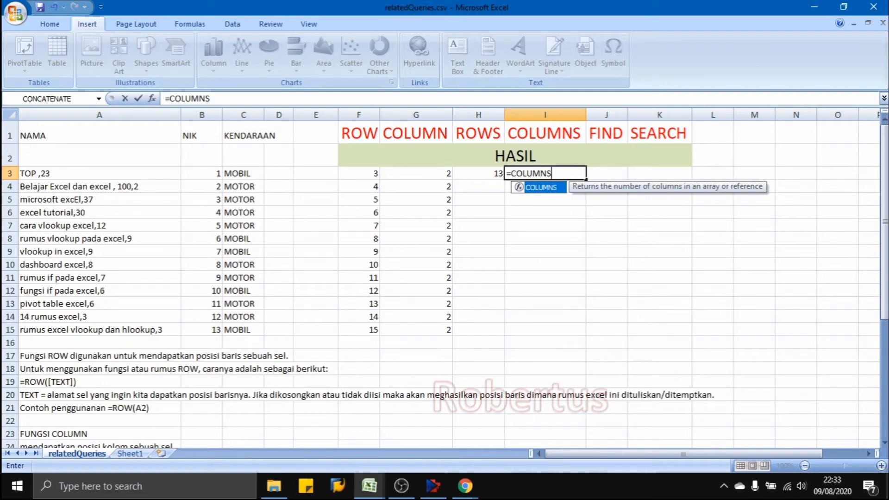
type("(")
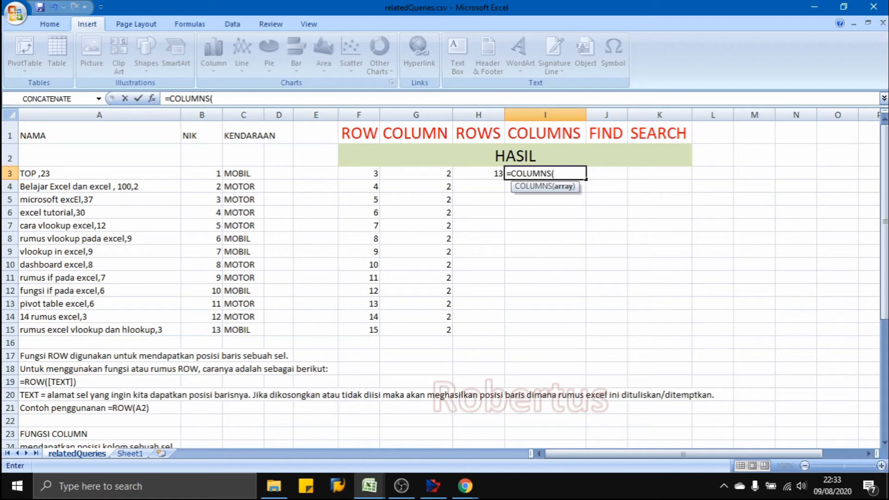
key("Left")
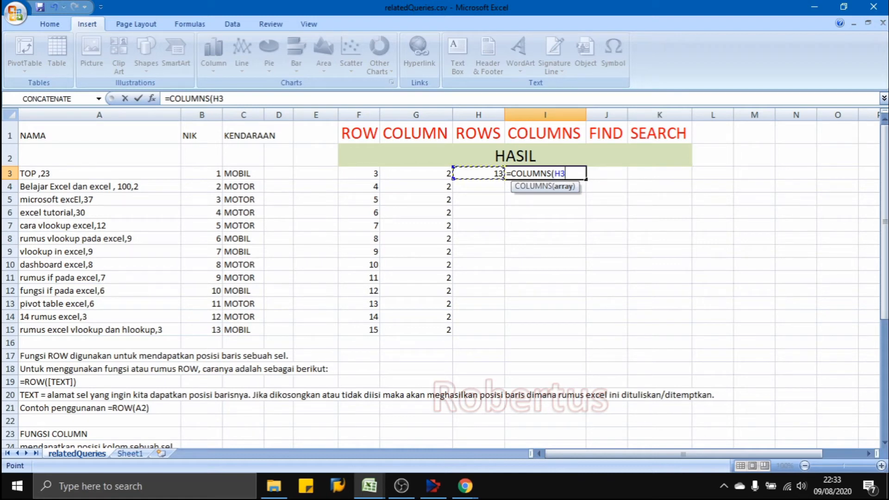
key("Left")
key("Left")
key("Left")
key("Left")
key("Left")
key("Left")
key("Left")
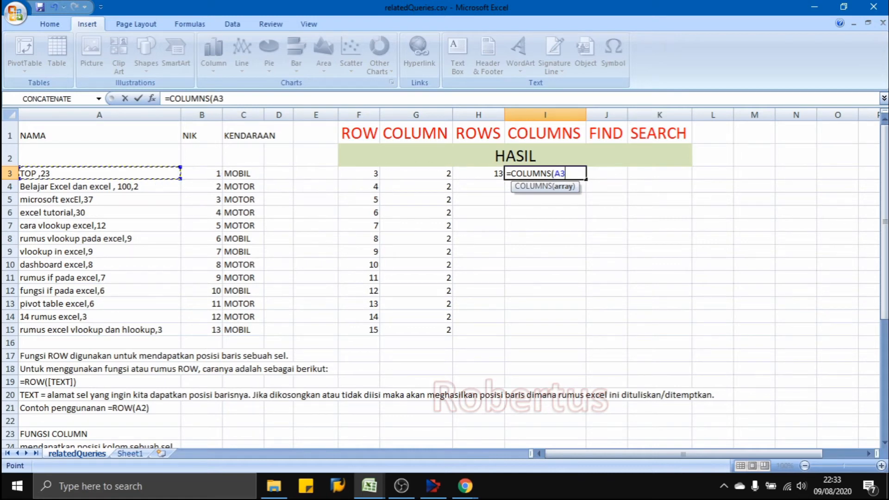
key("Down")
key("Up")
key("shift+Right")
key("shift+Right")
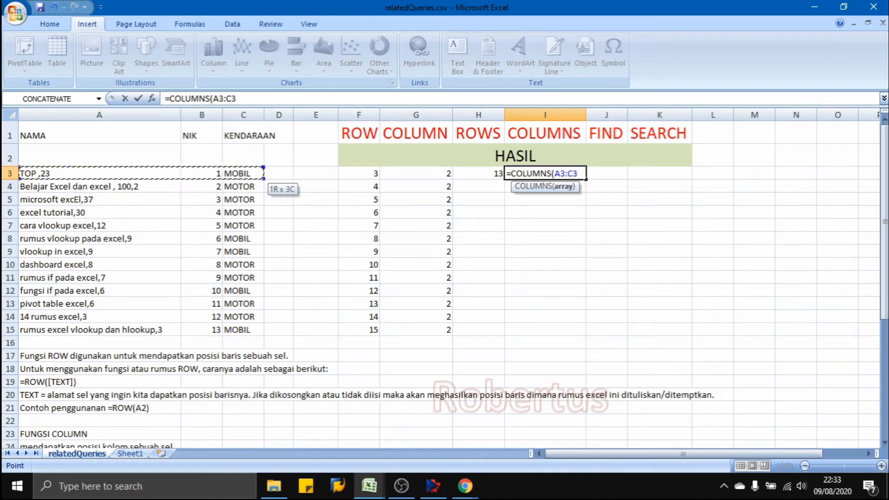
type(")")
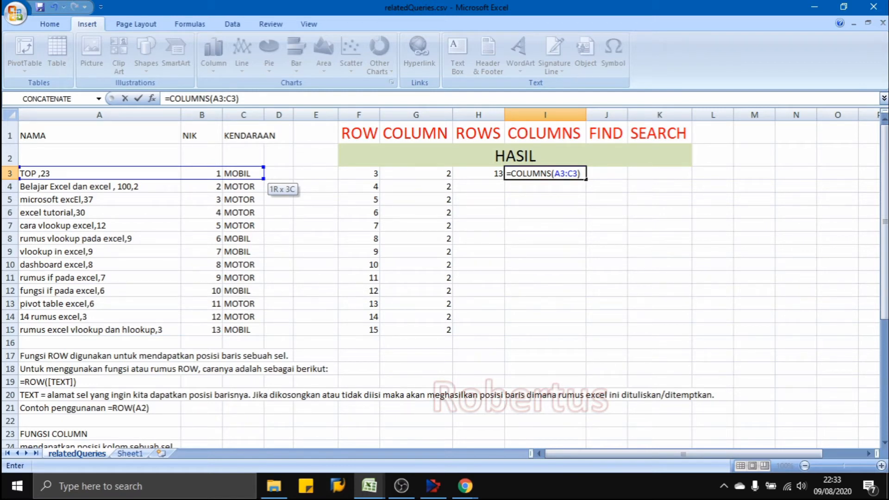
key("Return")
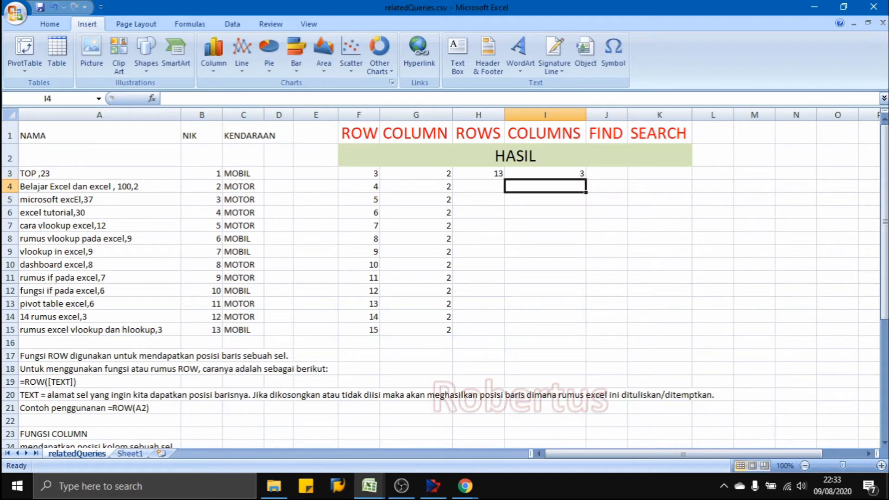
- Check the COLUMNS formula in I3 against the NAMA, NIK and KENDARAAN cells of row 3
key("Left")
key("Left")
key("Left")
key("Left")
key("Left")
key("Left")
key("Left")
key("Left")
key("Up")
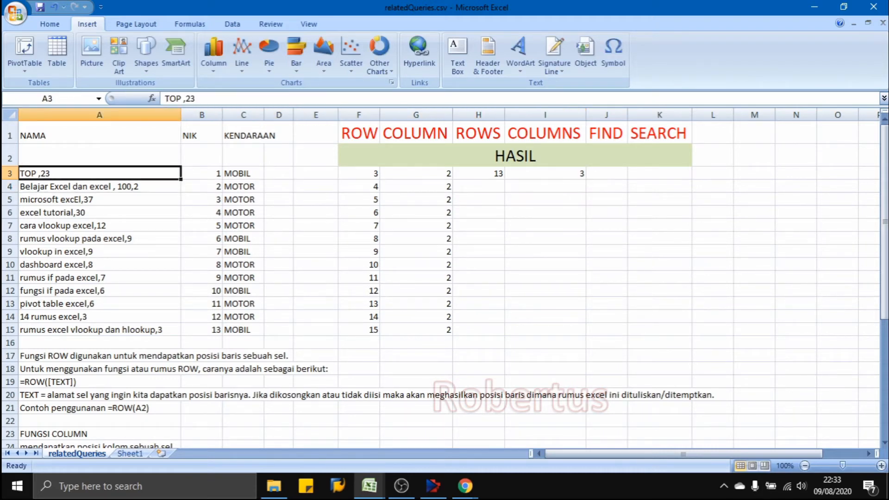
key("Right")
key("Right")
key("Right")
key("Right")
key("Right")
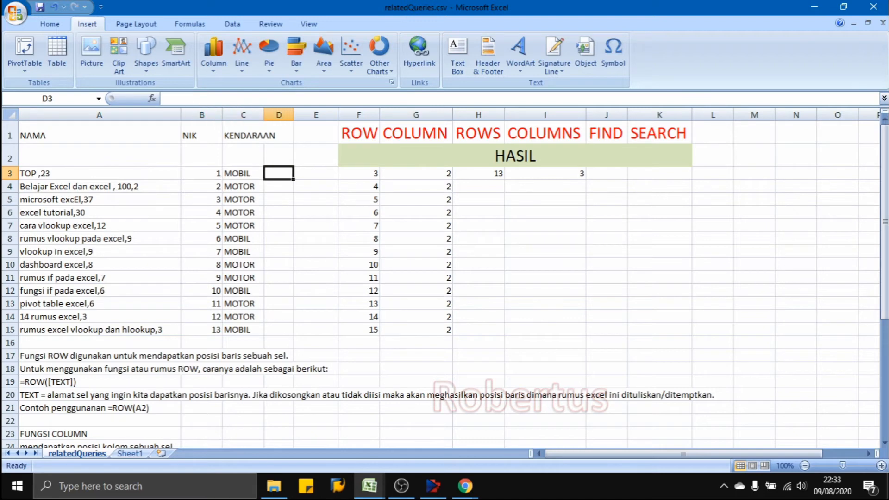
key("Right")
key("Right")
key("Right")
key("Right")
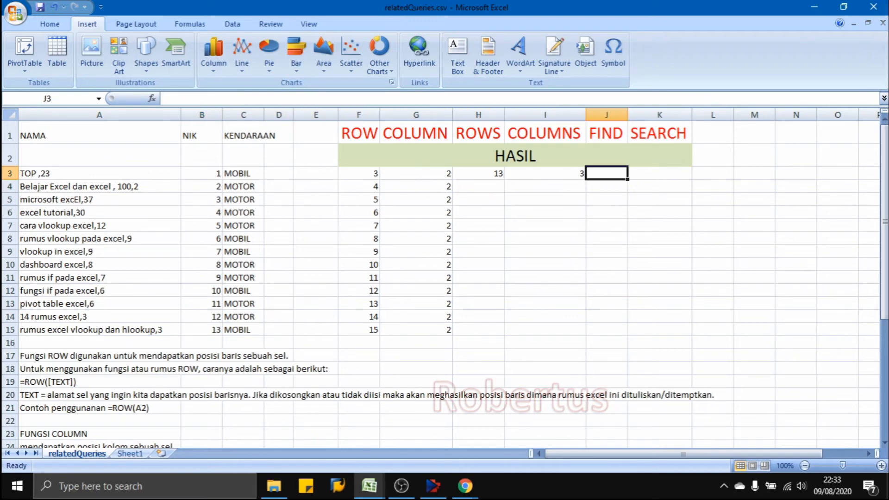
- Read the description of the FIND function in cell A36 and its syntax in A37
key("Up")
key("Up")
key("Left")
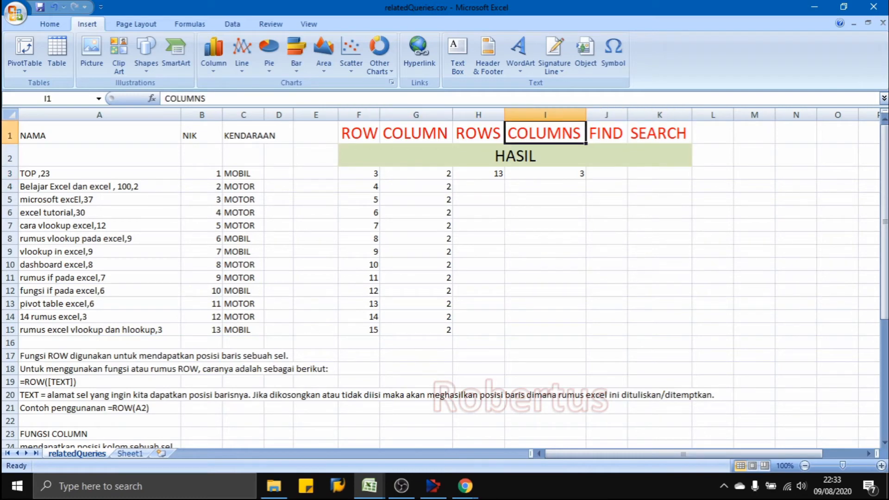
key("Left")
key("Left")
key("Left")
key("Left")
key("Left")
key("Left")
key("Left")
key("Left")
key("Down")
key("Down")
key("Down")
key("Down")
key("Down")
key("Down")
key("Down")
key("Down")
key("Down")
key("Down")
key("Down")
key("Down")
key("Down")
key("Down")
key("Down")
key("Down")
key("Down")
key("Down")
key("Down")
key("Down")
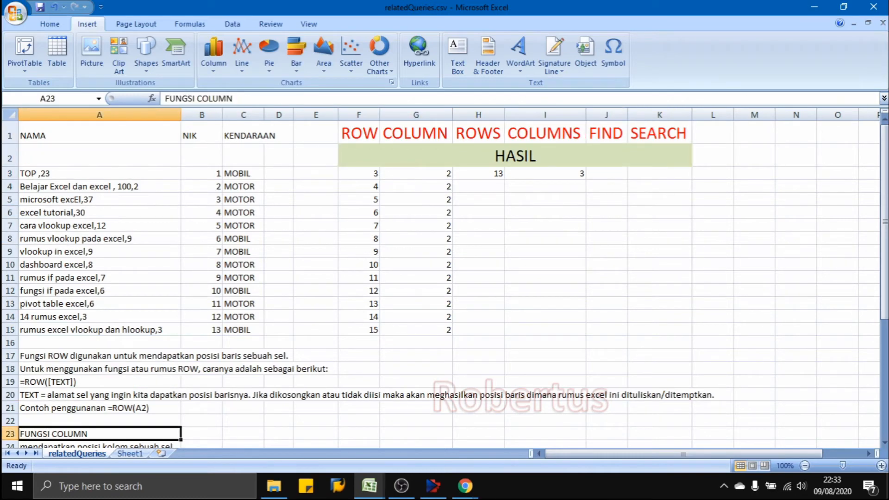
key("Down")
key("Down")
key("Down")
key("Down")
key("Down")
key("Down")
key("Down")
key("Down")
key("Down")
key("Up")
key("Up")
key("Up")
key("Up")
key("Up")
key("Up")
key("Up")
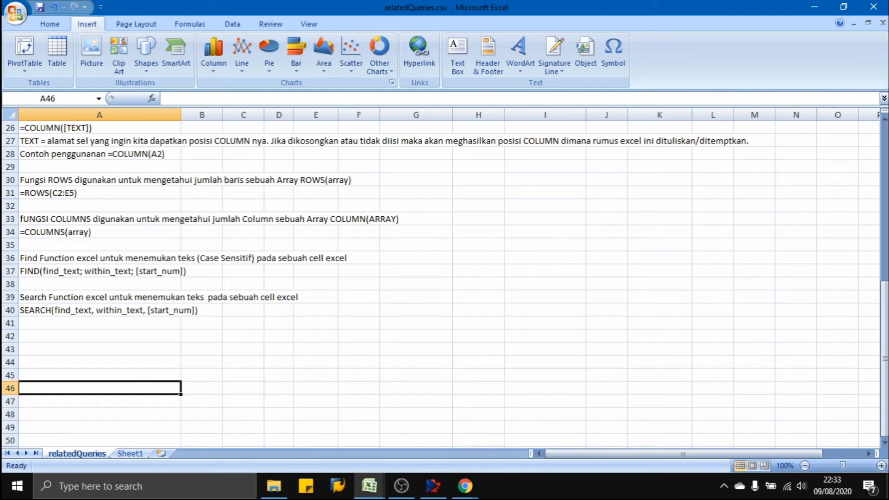
key("Up")
key("Up")
key("Up")
key("Up")
key("Up")
key("Up")
key("Up")
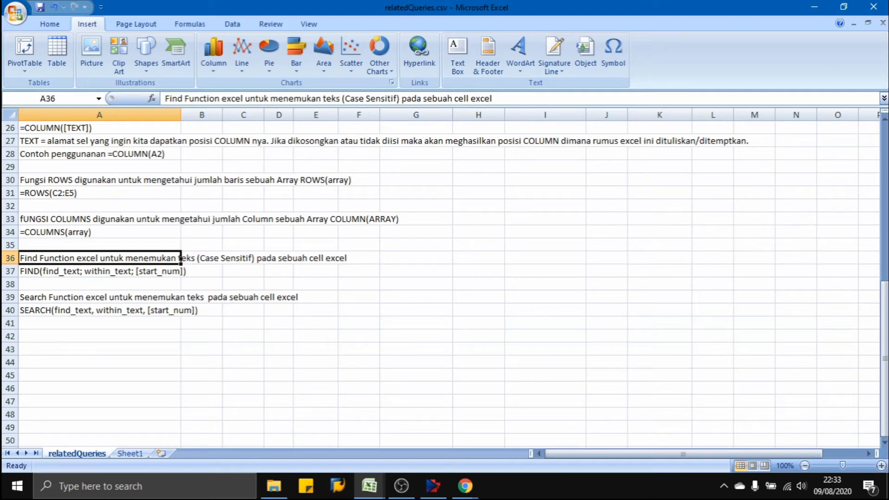
- Enter the formula =FIND("E";A3;1) in cell J3 under the FIND header
key("Up")
key("Up")
key("Up")
key("Up")
key("Up")
key("Up")
key("Up")
key("Up")
key("Up")
key("Up")
key("Up")
key("Up")
key("Up")
key("Up")
key("Up")
key("Up")
key("Up")
key("Up")
key("Up")
key("Up")
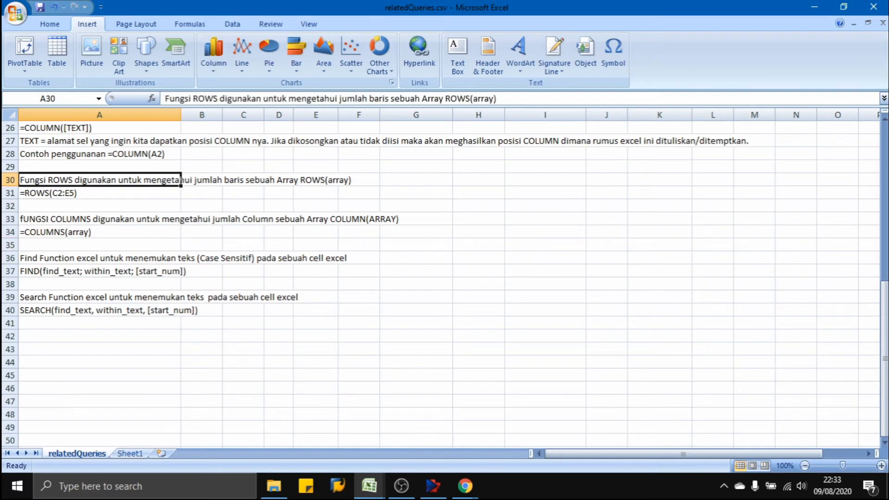
key("Down")
key("Down")
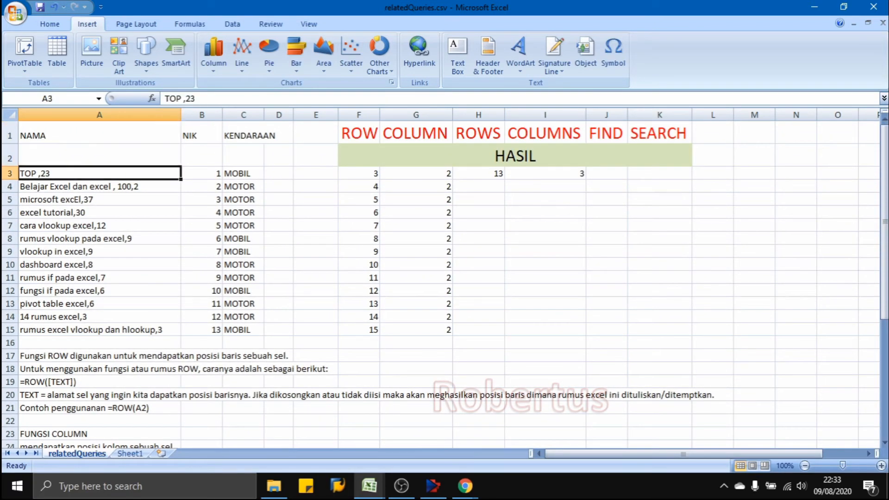
key("Down")
key("Up")
key("Right")
key("Right")
key("Right")
key("Right")
key("Right")
key("Right")
key("Right")
key("Right")
key("Right")
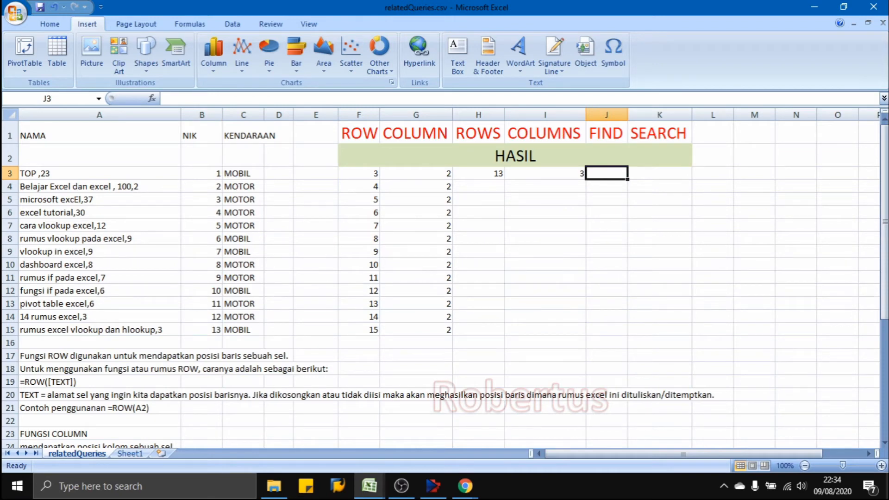
type("=")
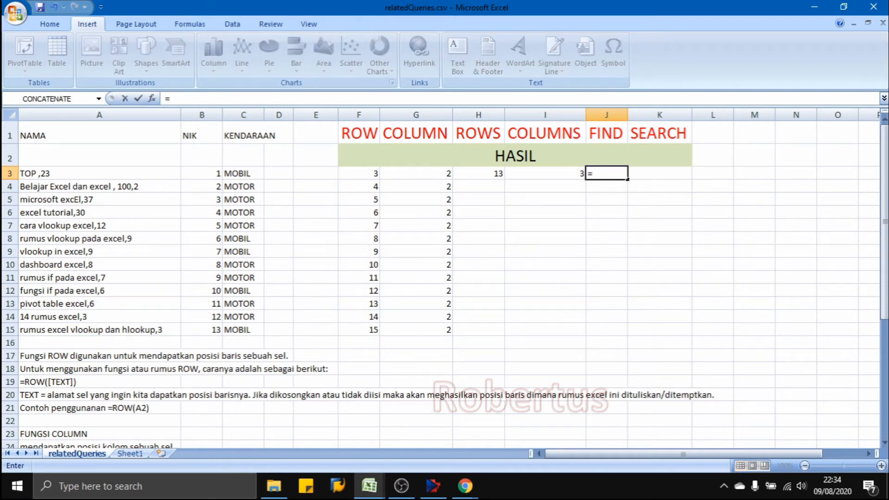
type("FIND")
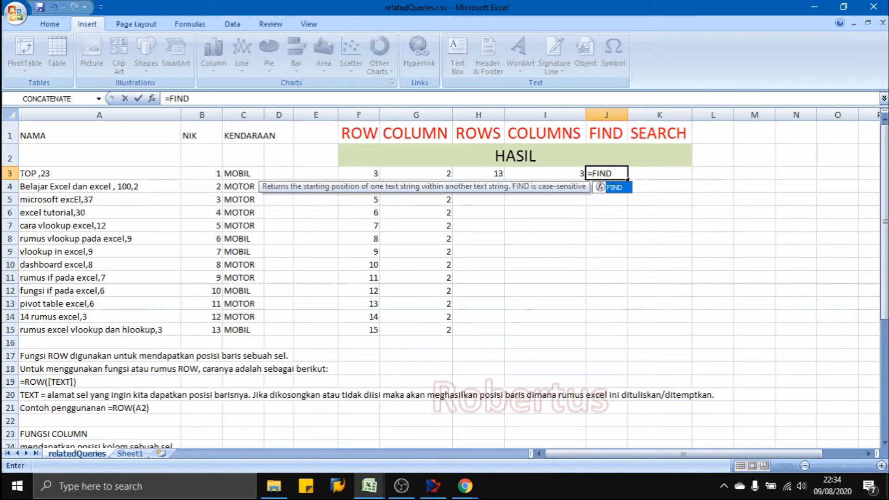
type("(")
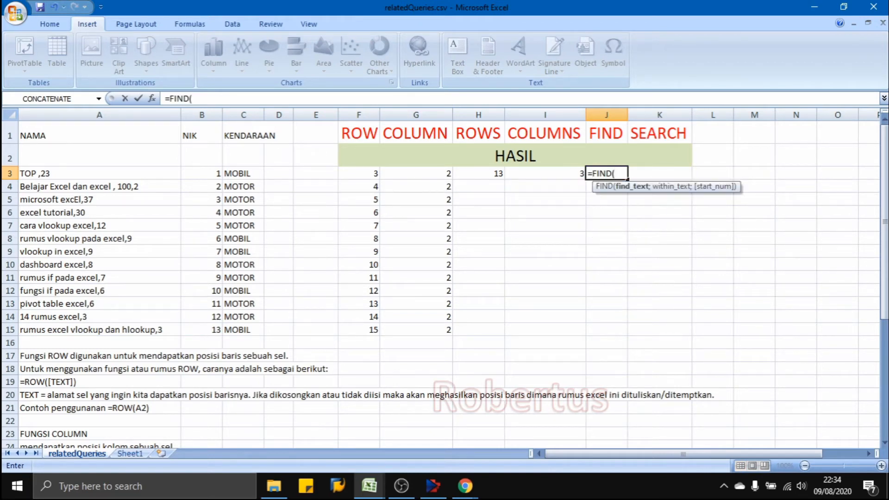
type("\"E\";")
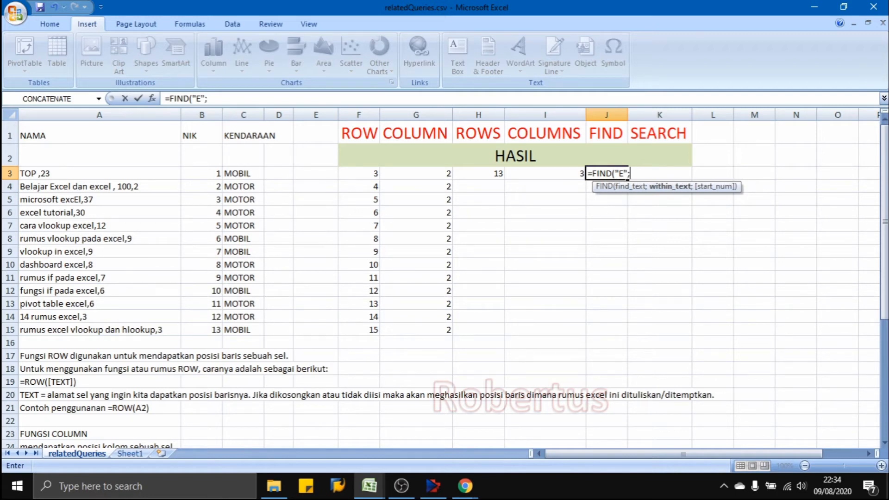
key("Left")
key("Left")
key("Left")
key("Left")
key("Left")
key("Left")
key("Left")
key("Left")
key("Left")
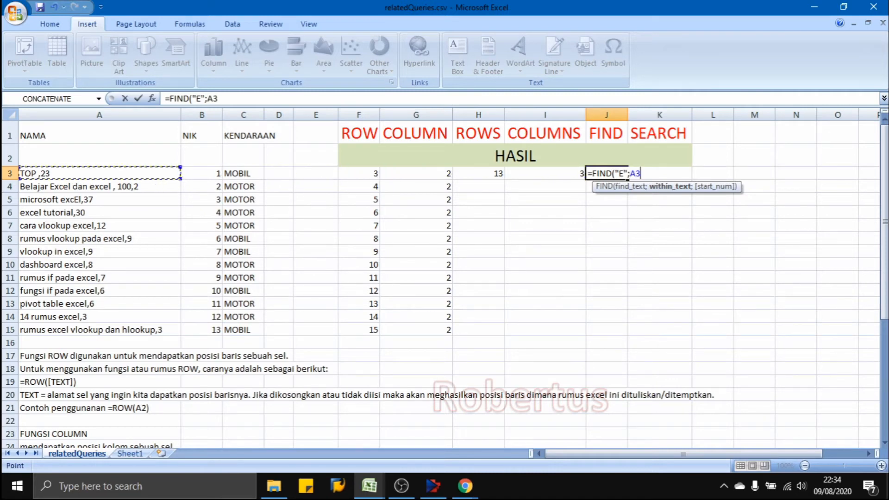
type(";")
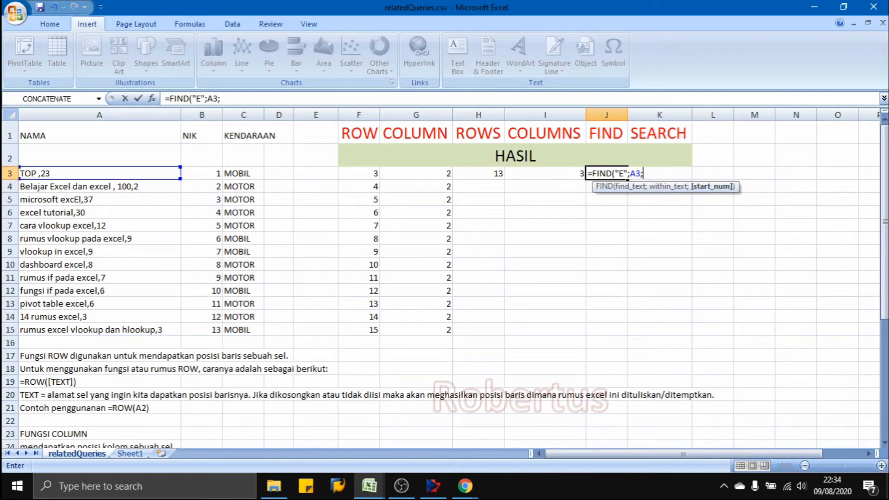
key("F2")
type("1)")
key("Return")
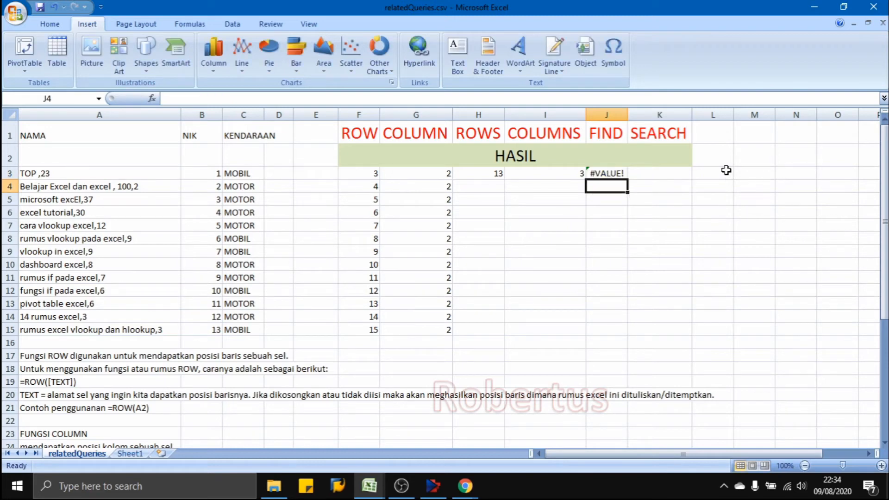
- Check the FIND formula in J3 against the NAMA text in cell A3
key("Up")
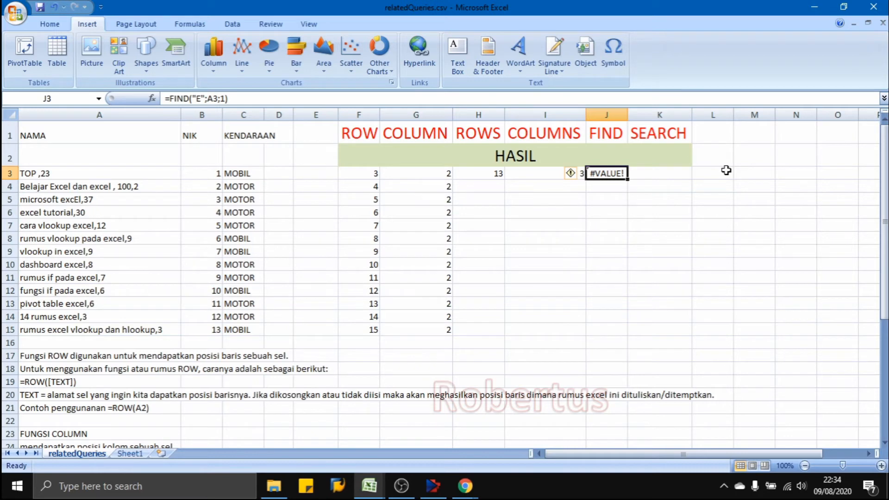
key("Left")
key("Left")
key("Left")
key("Left")
key("Left")
key("Left")
key("Left")
key("Left")
key("Left")
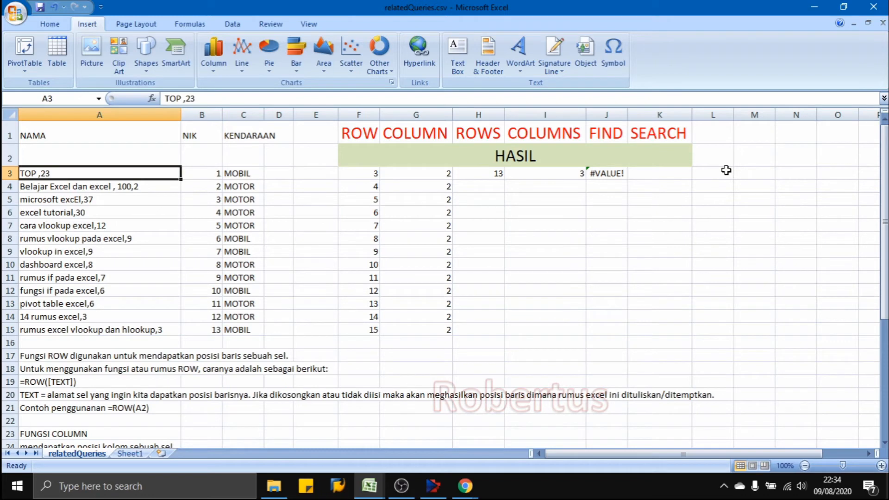
key("Right")
key("Right")
key("Right")
key("Right")
key("Right")
key("Right")
key("Right")
key("Right")
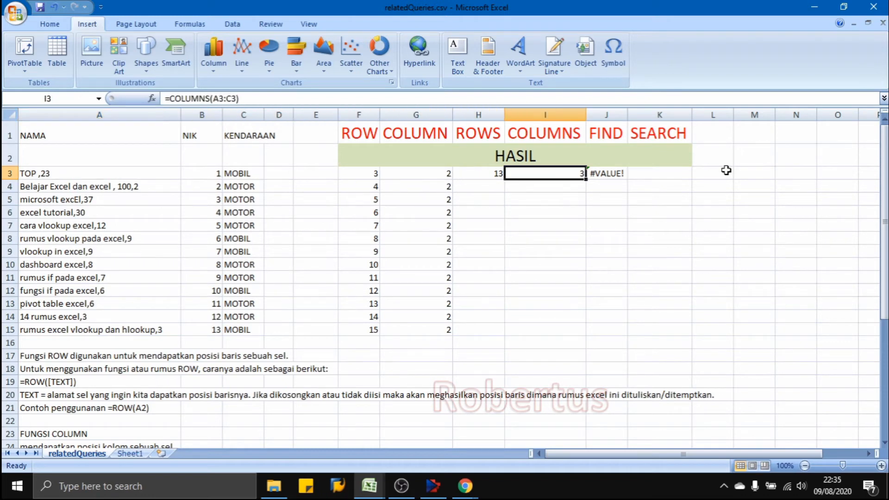
key("Right")
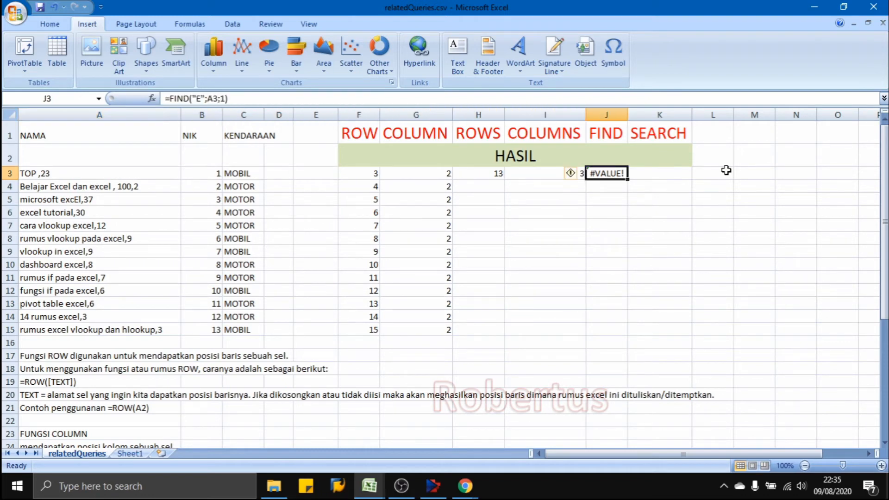
- Copy the FIND formula from J3 into cells J4:J5
key("ctrl+c")
key("Down")
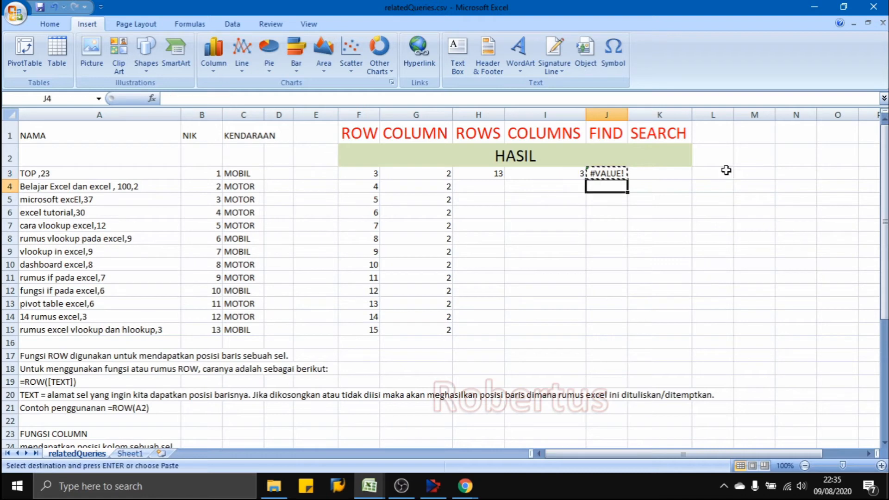
key("shift+Down")
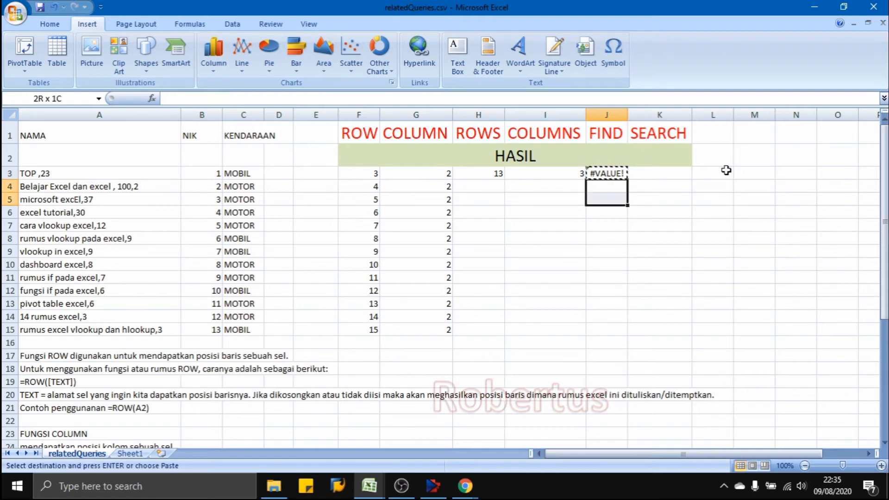
key("shift+Up")
key("shift+Down")
key("ctrl+v")
key("Escape")
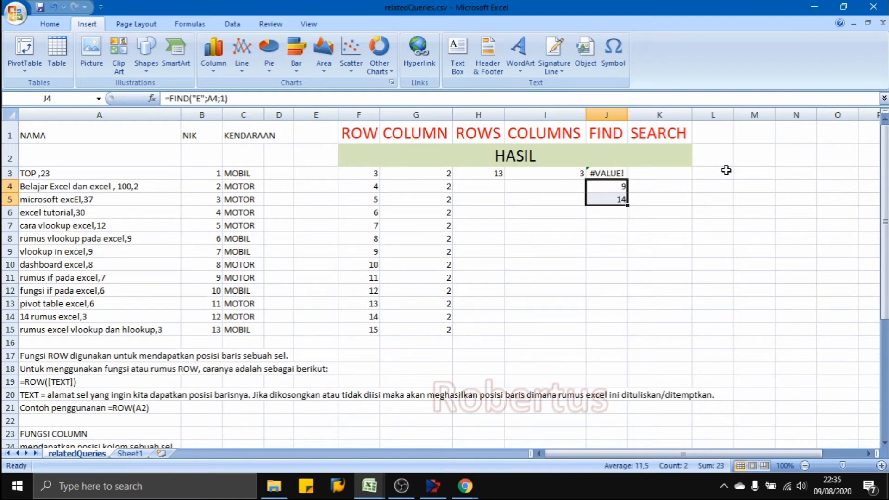
- Examine the text in cell A4 character by character up to the capital E to verify the FIND result in J4
key("shift+Up")
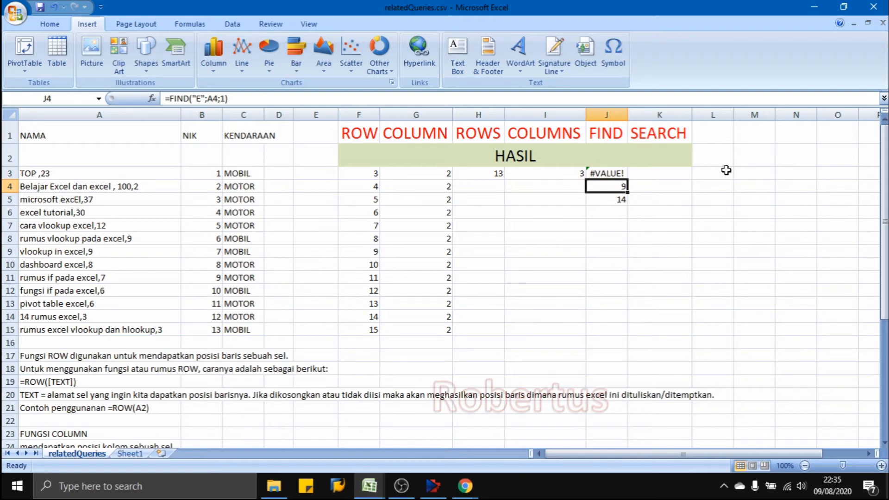
key("Left")
key("Left")
key("Left")
key("Left")
key("Left")
key("Left")
key("Left")
key("Left")
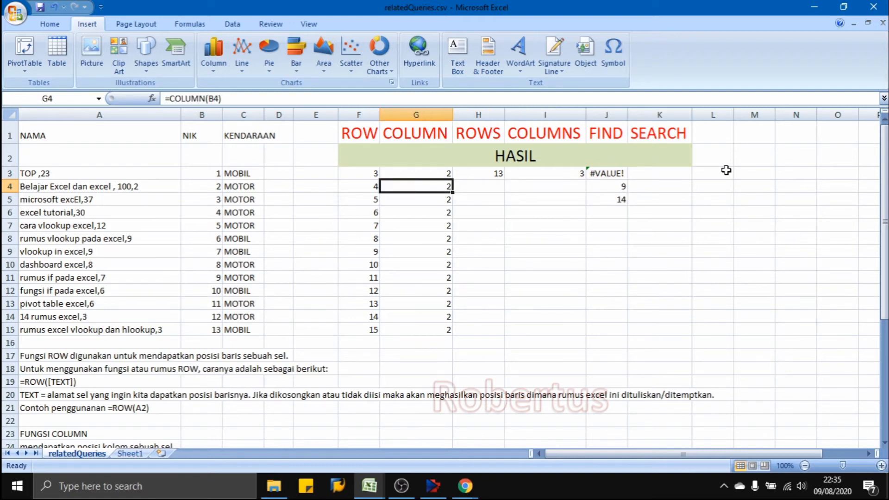
key("Left")
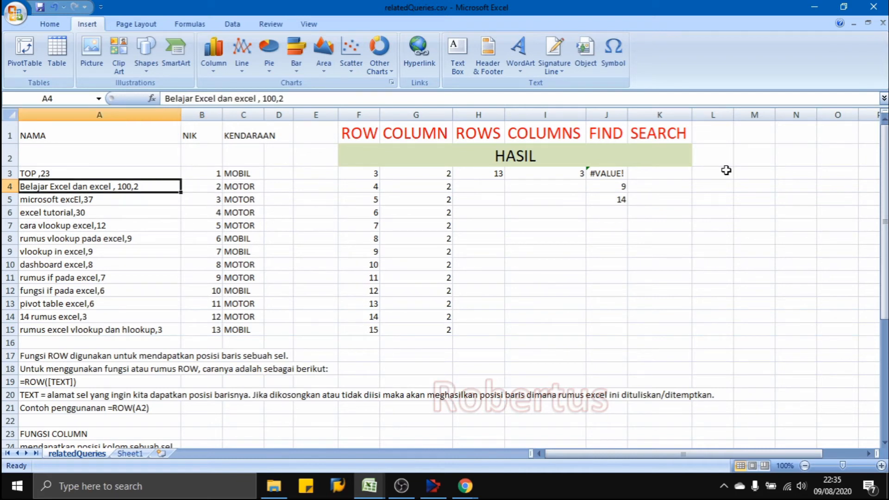
key("F2")
key("Left")
key("Left")
key("Left")
key("Left")
key("Left")
key("Left")
key("Left")
key("Left")
key("Left")
key("Left")
key("Left")
key("Left")
key("Left")
key("Left")
key("Left")
key("Left")
key("Left")
key("Left")
key("Left")
key("Left")
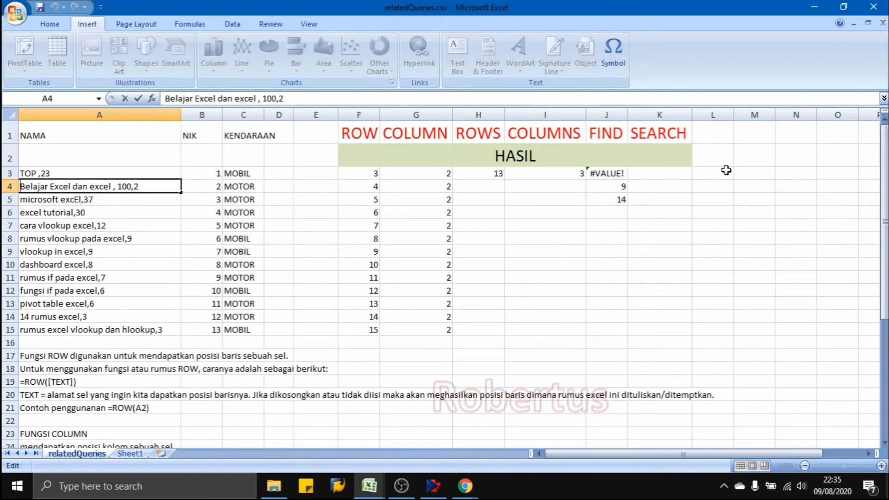
key("Right")
key("Right")
key("Right")
key("Right")
key("Right")
key("Right")
key("Right")
key("Right")
key("Return")
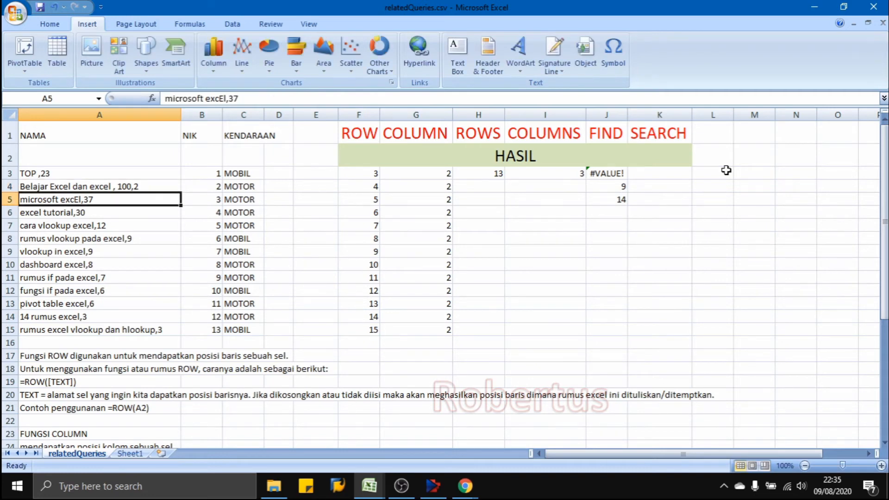
- Copy the FIND formula from J5 into cells J6:J15
key("Right")
key("Right")
key("Right")
key("Right")
key("Right")
key("Right")
key("Right")
key("Right")
key("Right")
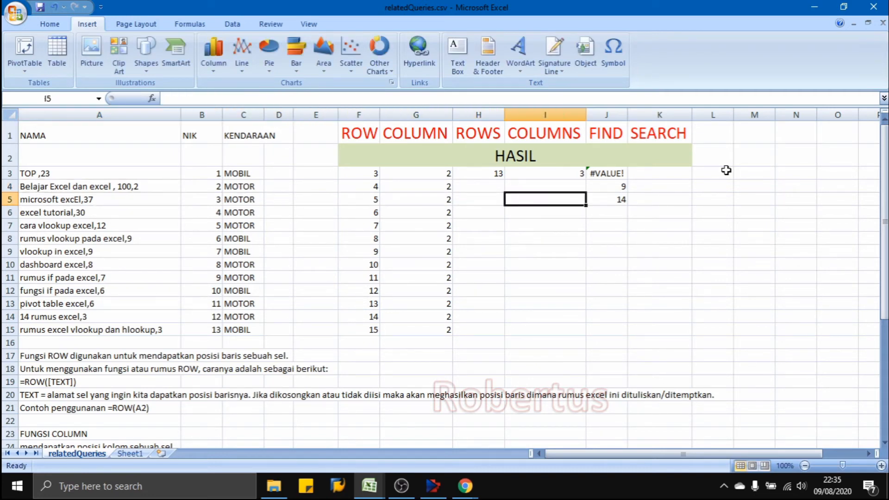
key("ctrl+c")
key("Down")
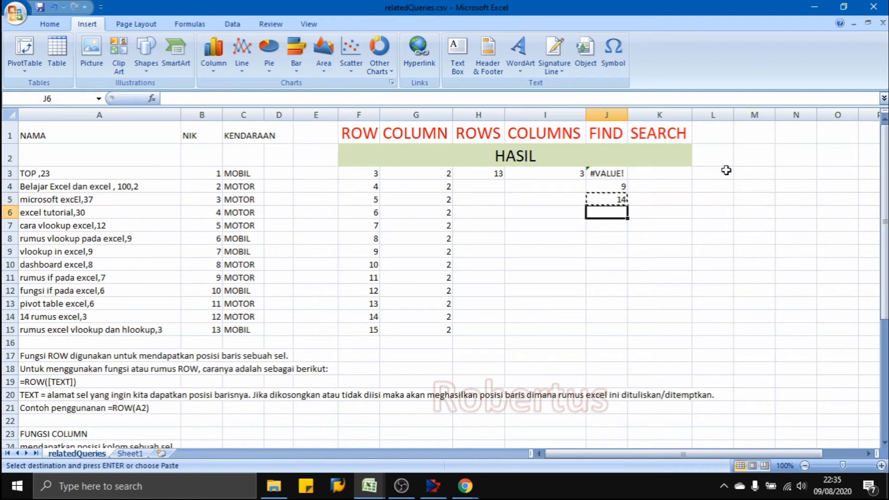
key("shift+Down")
key("shift+Down")
key("shift+Down")
key("shift+Down")
key("shift+Down")
key("shift+Down")
key("shift+Down")
key("shift+Down")
key("shift+Down")
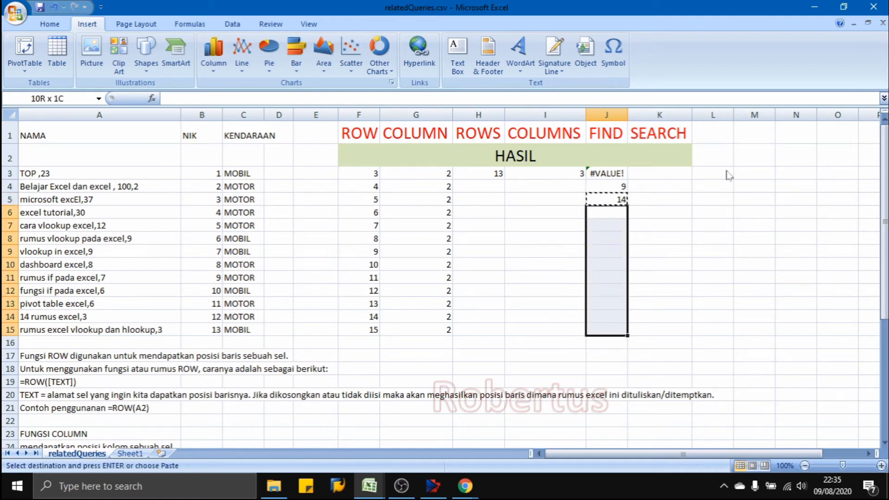
key("Return")
- Review the FIND formulas and results in J3:J7 against the NAMA texts in the same rows
key("Down")
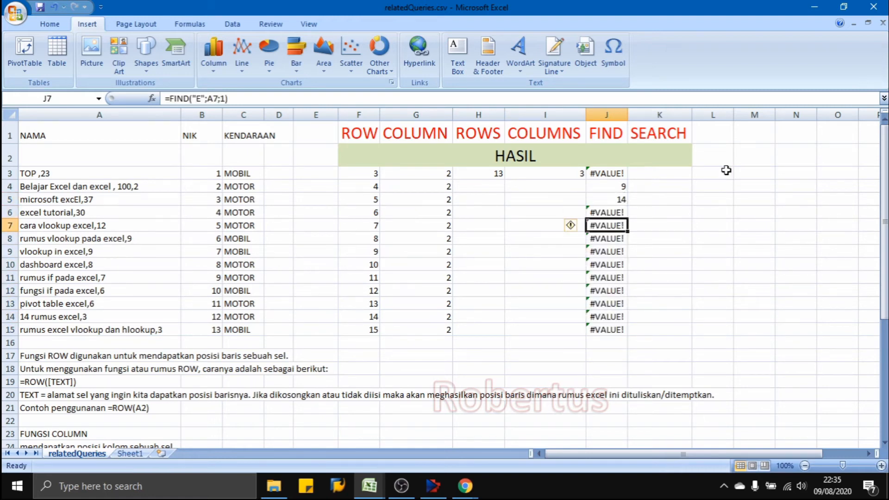
key("Up")
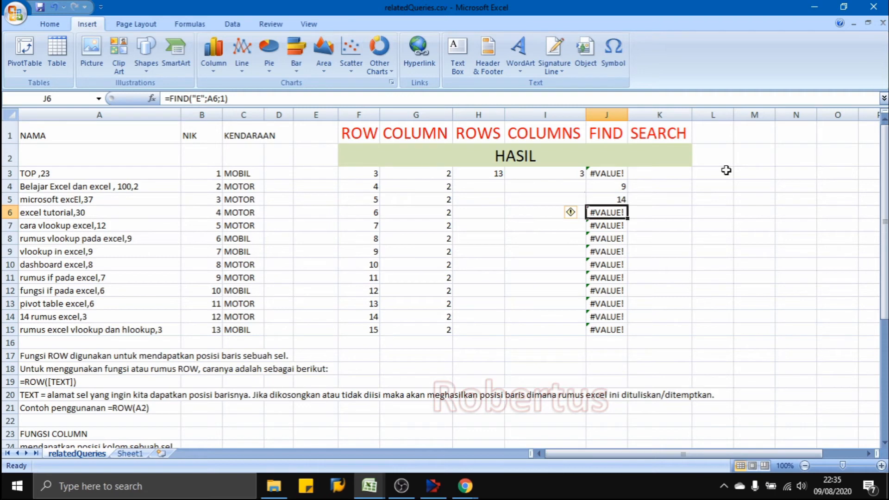
key("Up")
key("Up")
key("Down")
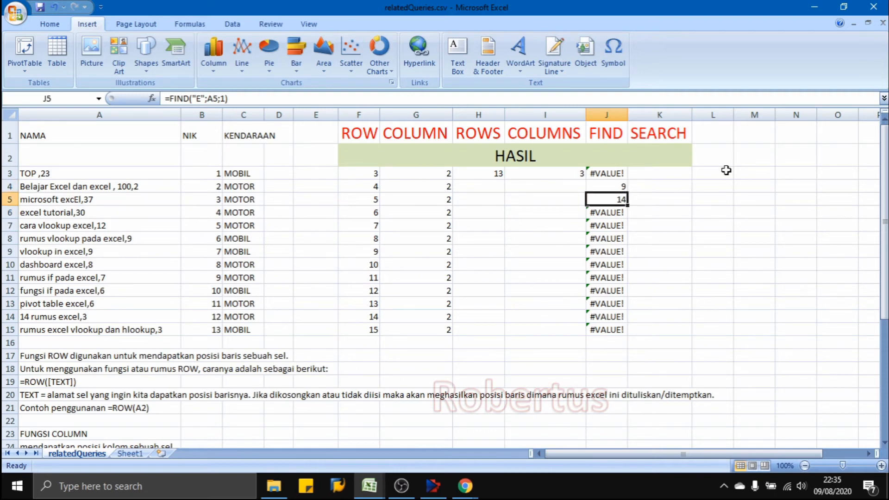
key("Up")
key("Down")
key("Up")
key("Down")
key("Up")
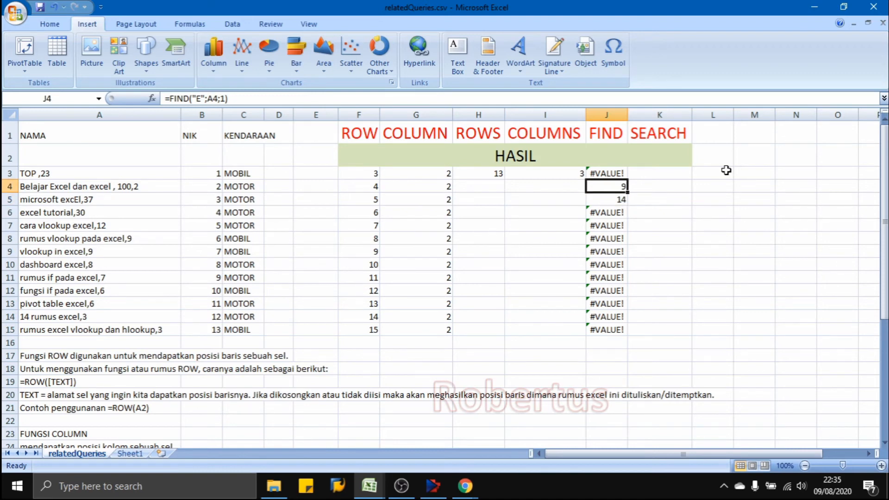
key("Up")
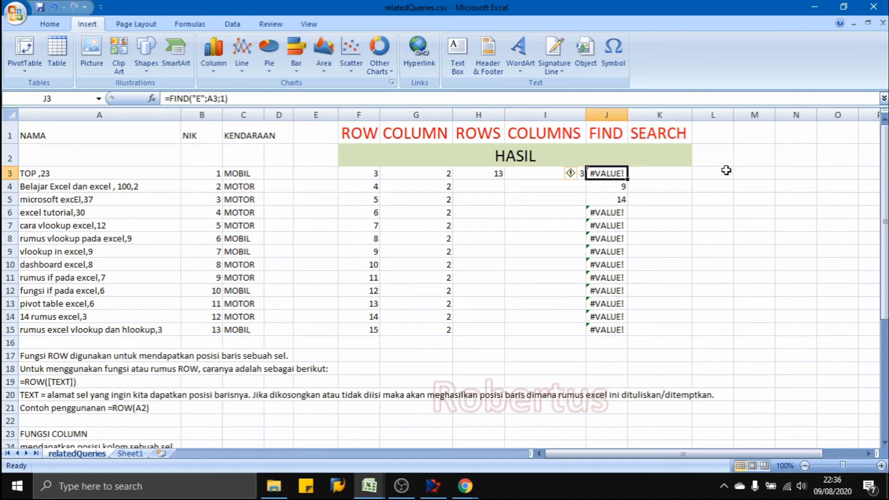
- Read the SEARCH function description and its syntax in the notes at A39:A40 beneath the FIND notes
key("Right")
key("Down")
key("Down")
key("Down")
key("Down")
key("Down")
key("Down")
key("Down")
key("Down")
key("Down")
key("Down")
key("Down")
key("Down")
key("Down")
key("Down")
key("Down")
key("Down")
key("Down")
key("Down")
key("Down")
key("Down")
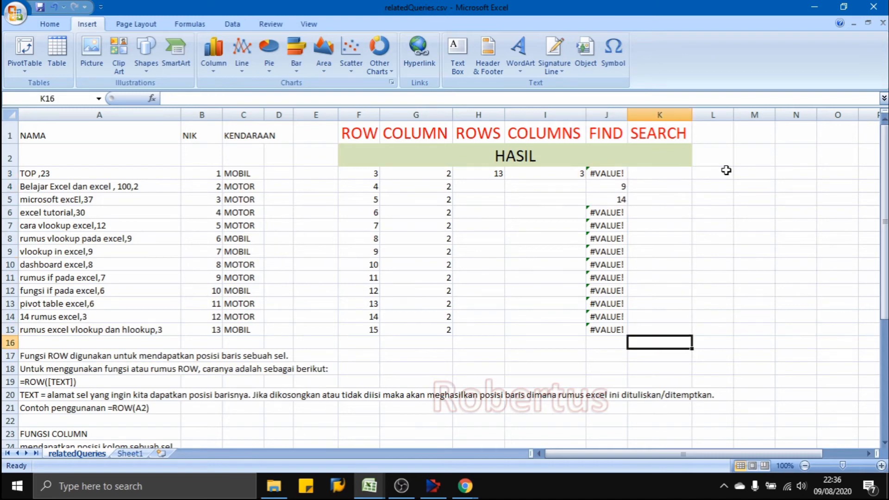
key("Left")
key("Left")
key("Left")
key("Left")
key("Left")
key("Left")
key("Left")
key("Left")
key("Left")
key("Left")
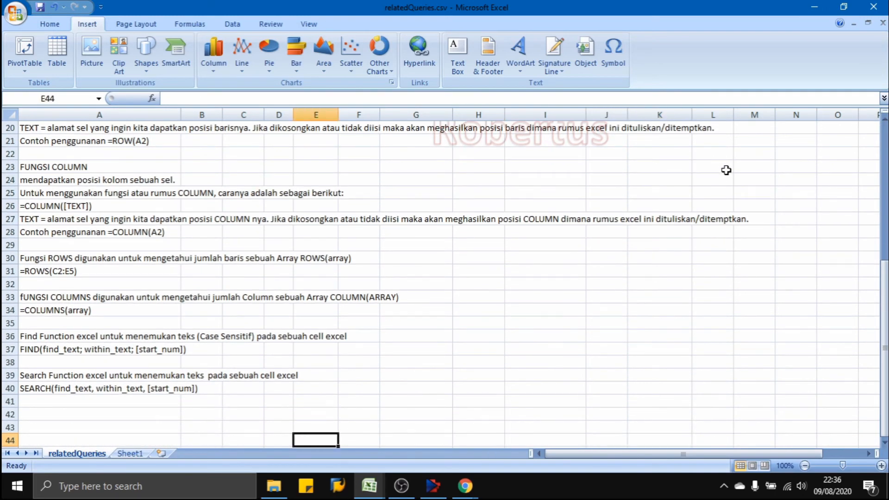
key("Up")
key("Up")
key("Up")
key("Up")
key("Up")
key("Up")
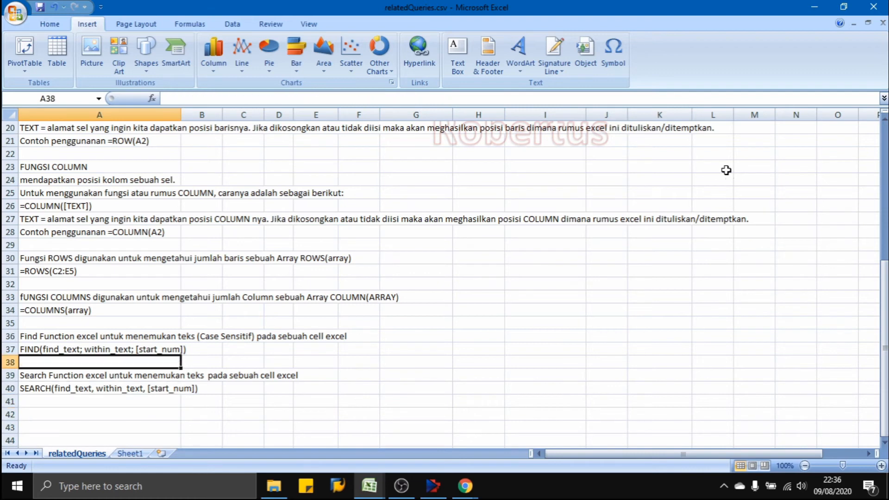
key("Down")
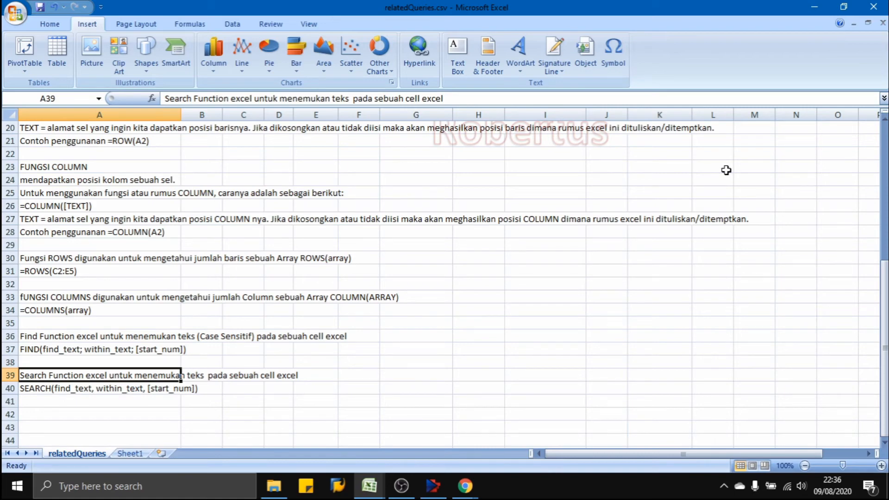
- Enter the formula =SEARCH("E";A3;1) in cell K3 beneath the SEARCH heading
key("Right")
key("Right")
key("Right")
key("Up")
key("Up")
key("Up")
key("Up")
key("Up")
key("Up")
key("Up")
key("Up")
key("Up")
key("Up")
key("Up")
key("Up")
key("Up")
key("Up")
key("Up")
key("Up")
key("Up")
key("Up")
key("Up")
key("Up")
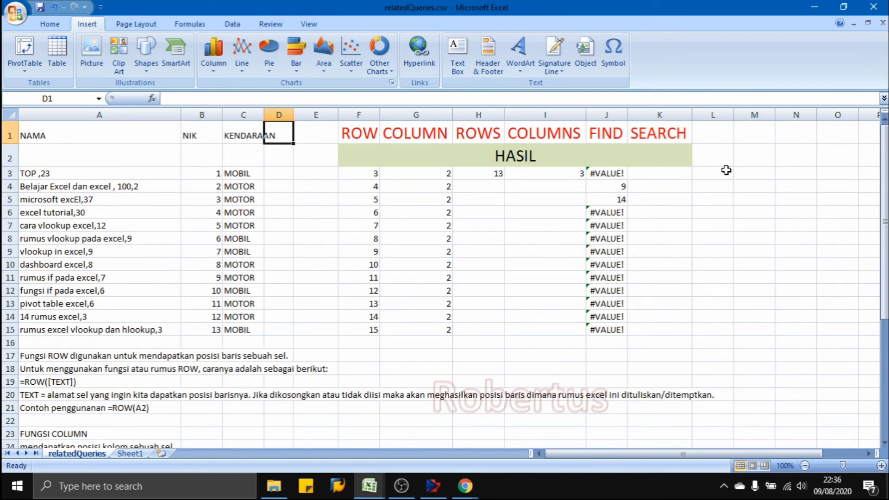
key("Right")
key("Right")
key("Right")
key("Right")
key("Right")
key("Right")
key("Right")
key("Down")
key("Down")
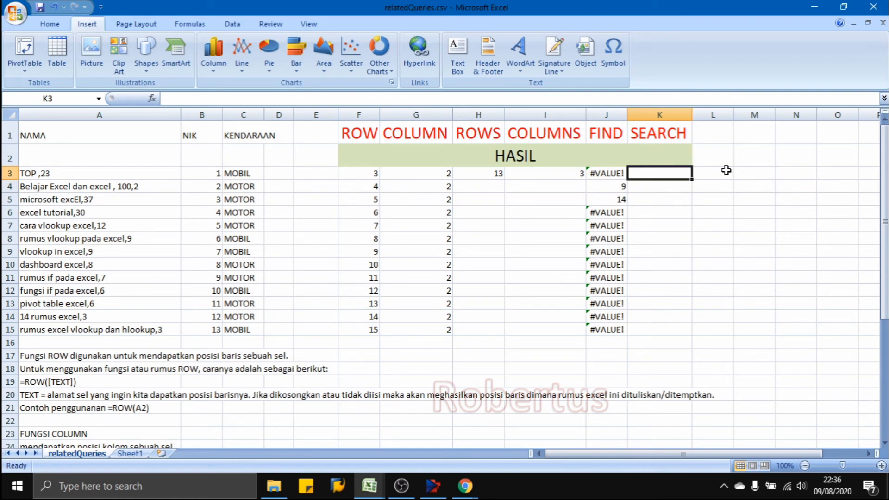
type("=")
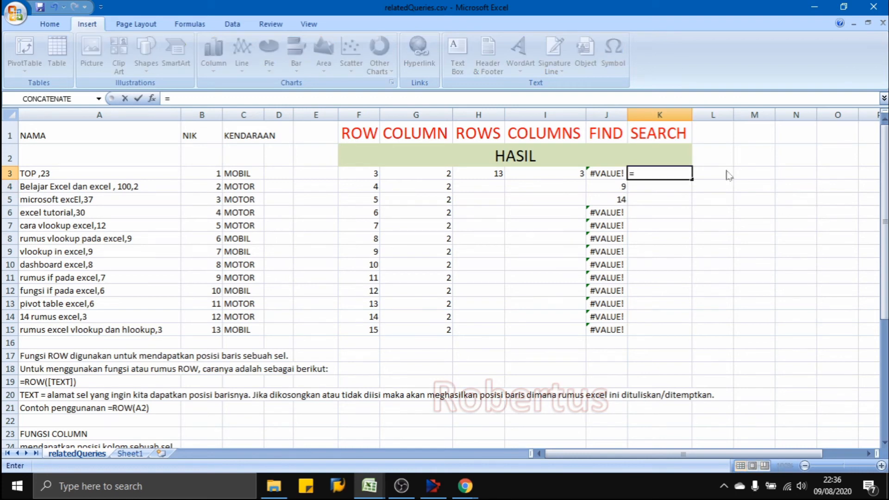
type("SEARC")
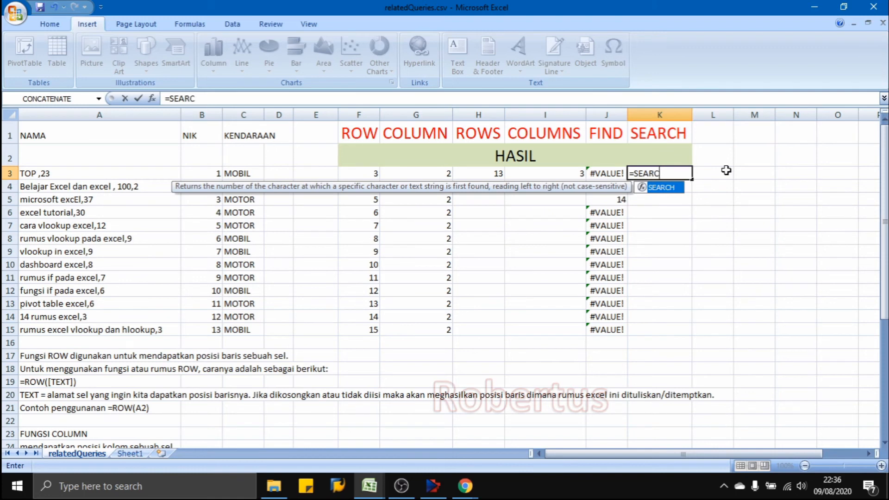
type("H(")
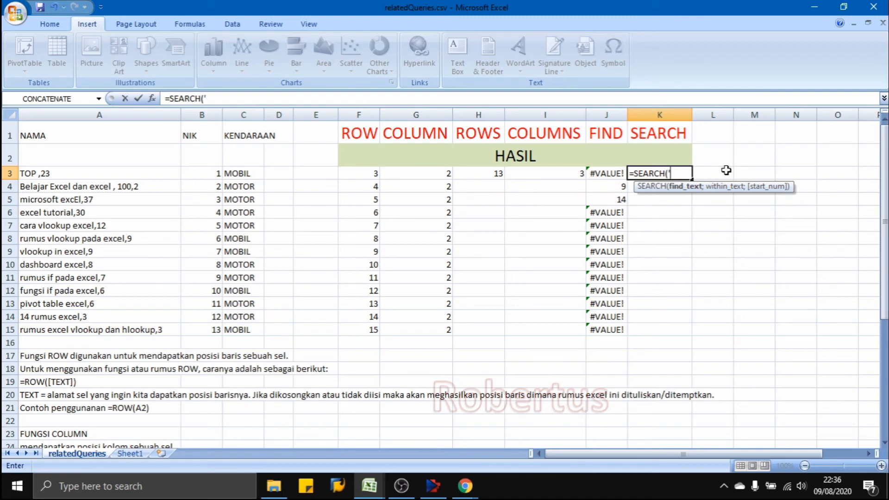
type("\"E\";")
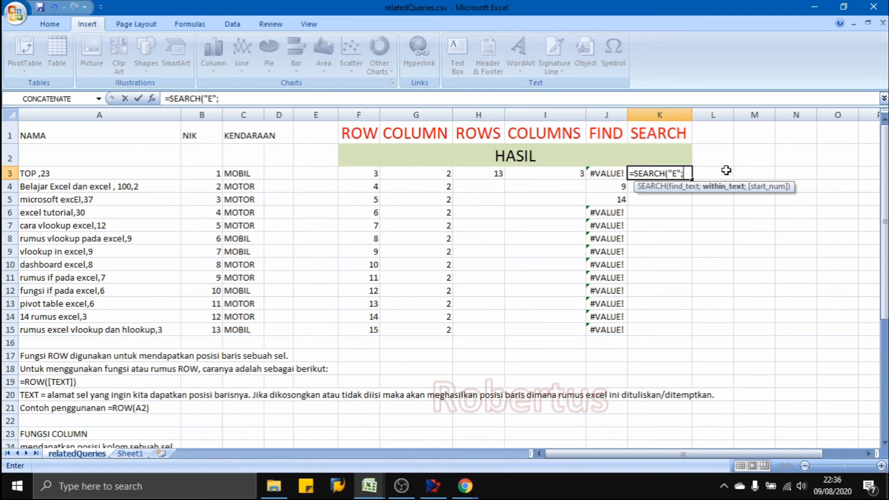
key("Left")
key("Left")
key("Left")
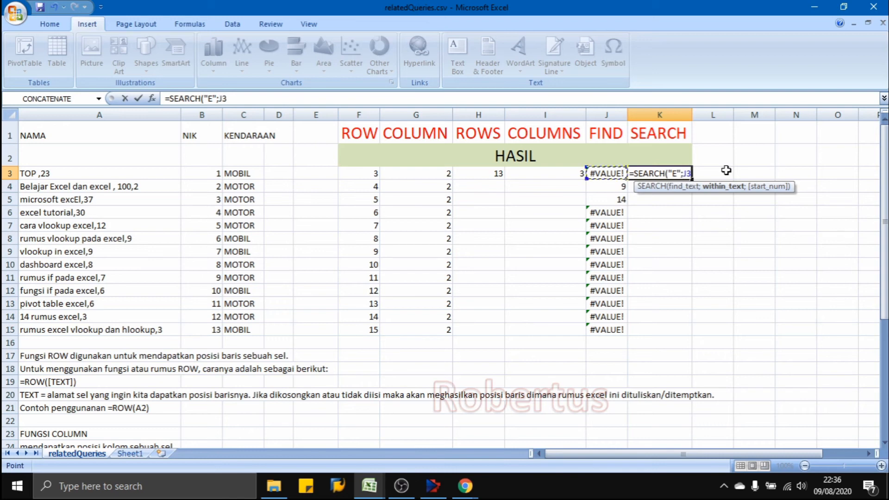
key("Left")
key("Left")
key("Left")
key("Left")
key("Left")
key("Left")
key("Left")
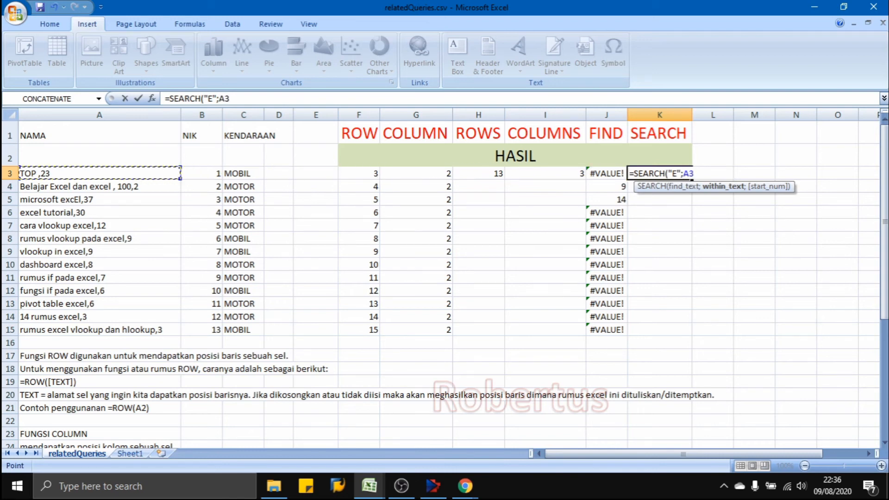
type(";")
type("1)")
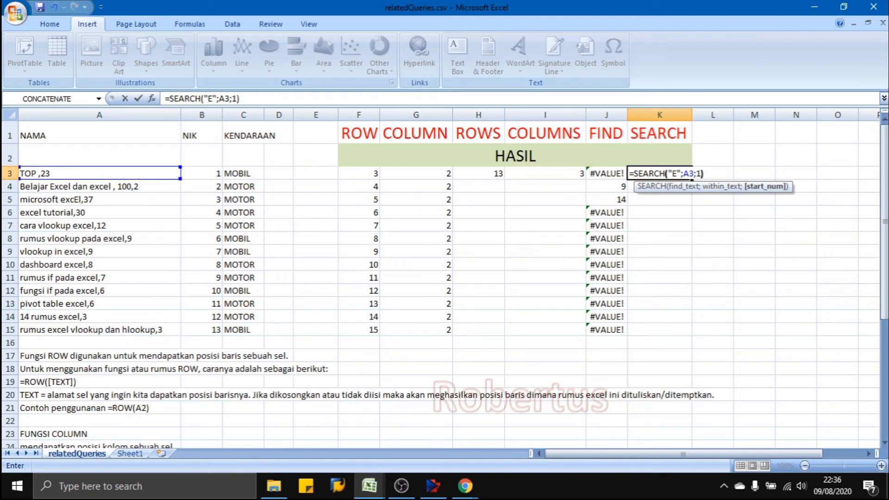
key("Return")
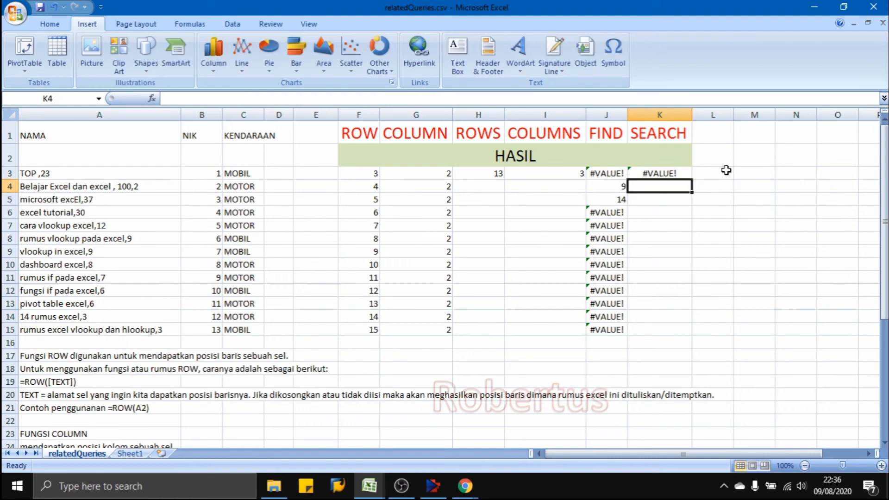
- Copy the SEARCH formula from K3 into cells K4:K15
key("Up")
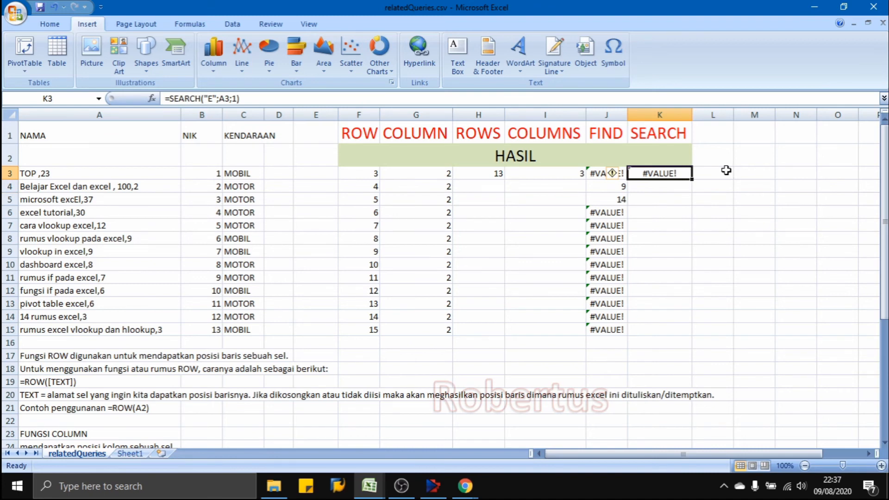
key("ctrl+c")
key("Down")
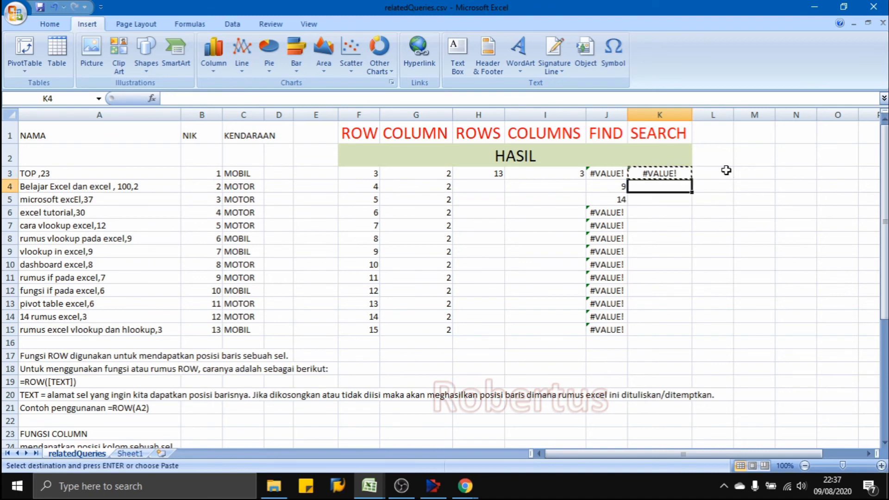
key("shift+Down")
key("shift+Down")
key("shift+Down")
key("shift+Down")
key("shift+Down")
key("shift+Down")
key("shift+Down")
key("shift+Down")
key("shift+Down")
key("shift+Down")
key("shift+Down")
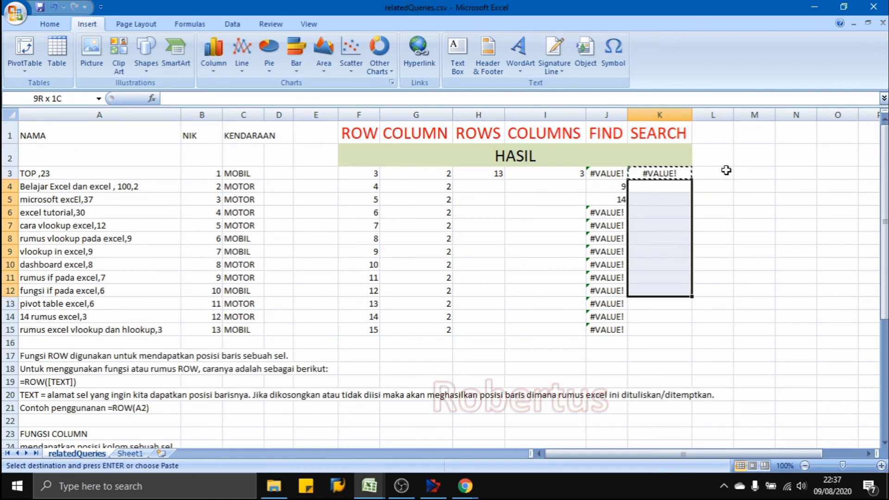
key("Return")
- Review the SEARCH formulas and results in K3:K7 against the NAMA texts in the same rows
key("Up")
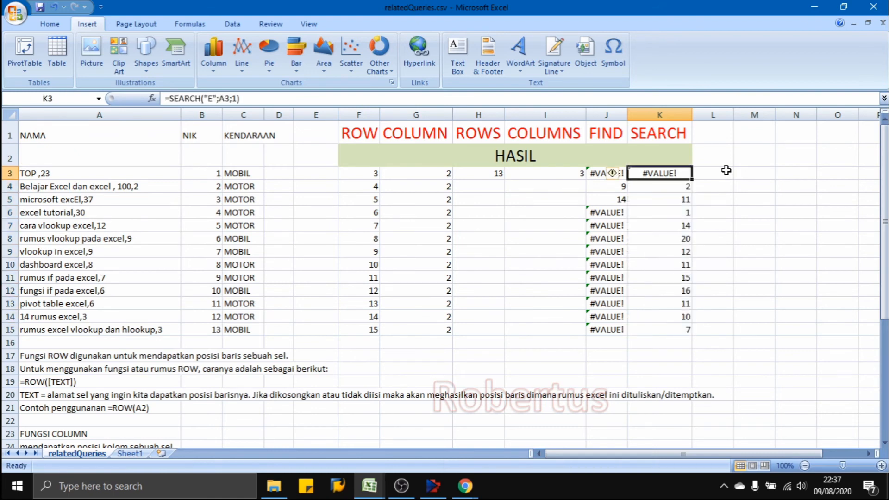
key("Down")
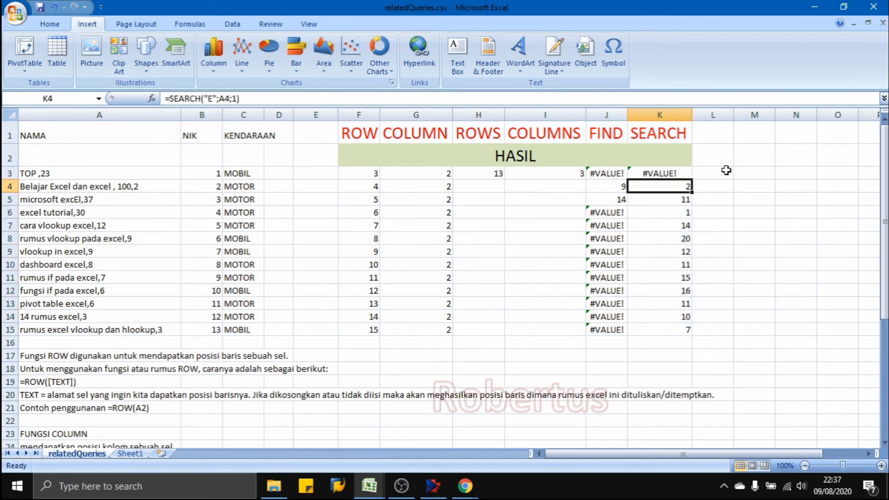
key("Down")
key("Down")
key("Down")
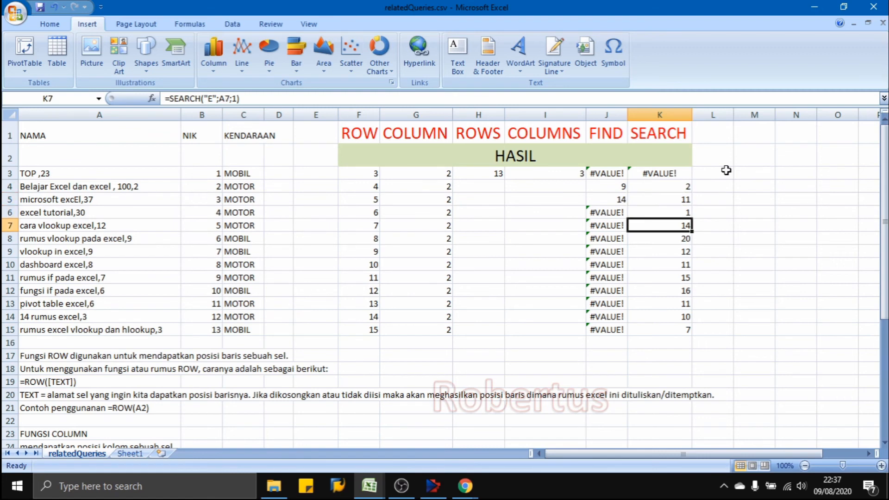
- Examine the FIND formulas and results down column J against the neighbouring SEARCH results to compare case sensitivity
key("Left")
key("Down")
key("Down")
key("Down")
key("Down")
key("Down")
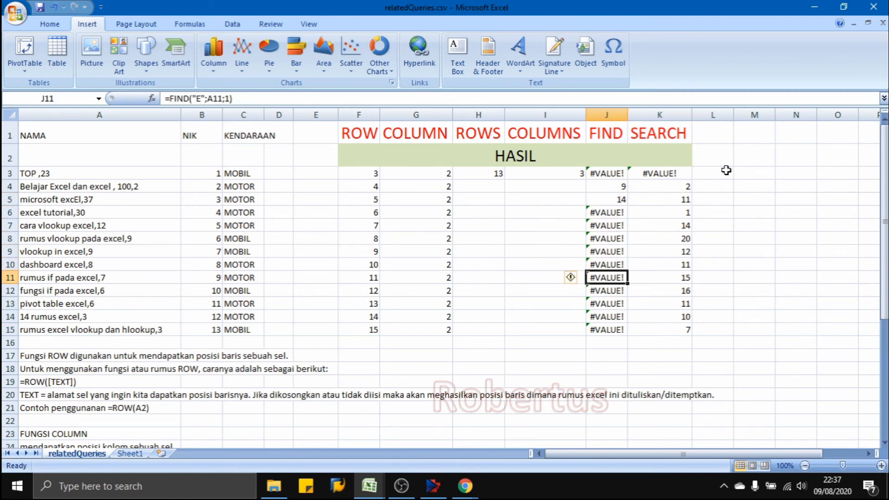
key("Up")
key("Up")
key("Up")
key("Up")
key("Up")
key("Up")
key("Up")
key("Up")
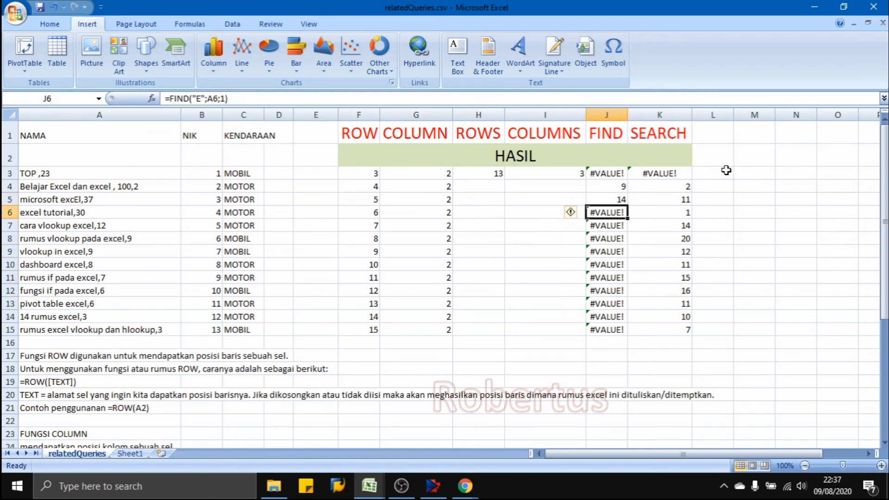
key("Up")
key("Down")
key("Down")
key("Down")
key("Down")
key("Down")
key("Down")
key("Down")
key("Down")
key("Down")
key("Down")
key("Down")
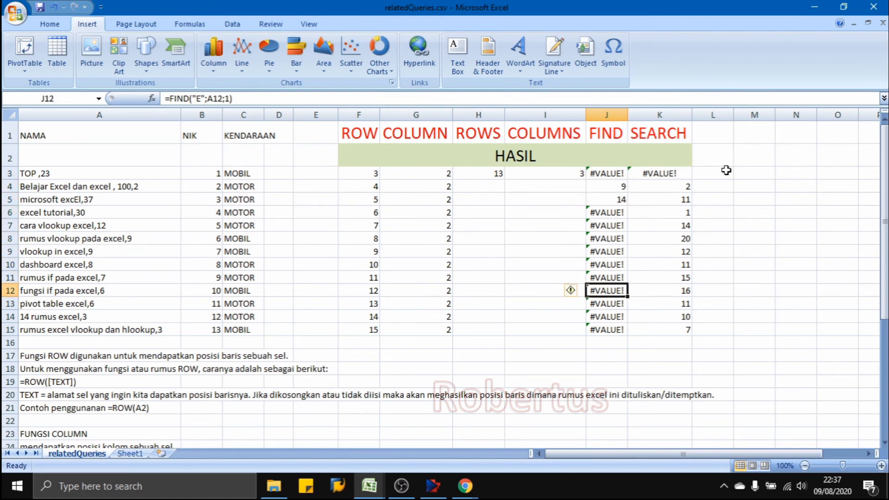
key("Down")
key("Up")
key("Up")
key("Up")
key("Up")
key("Up")
key("Up")
key("Up")
key("Up")
key("Up")
key("Up")
key("Up")
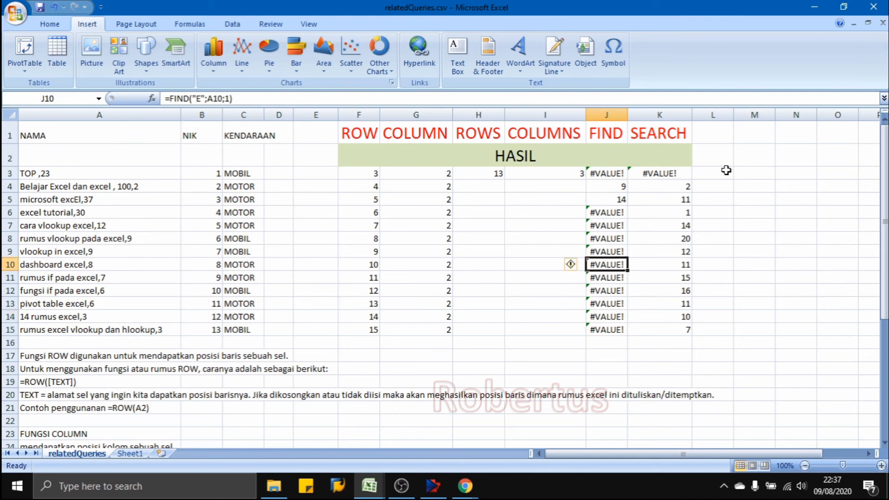
key("Down")
key("Down")
key("Down")
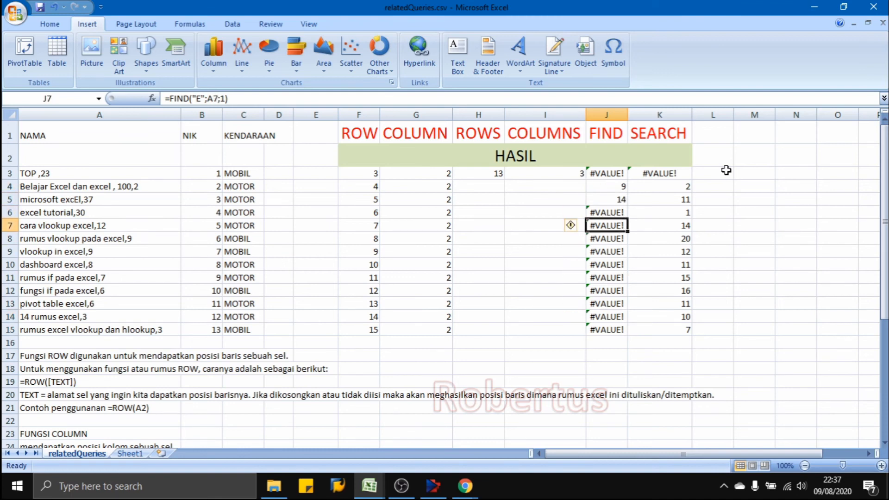
key("Up")
key("Up")
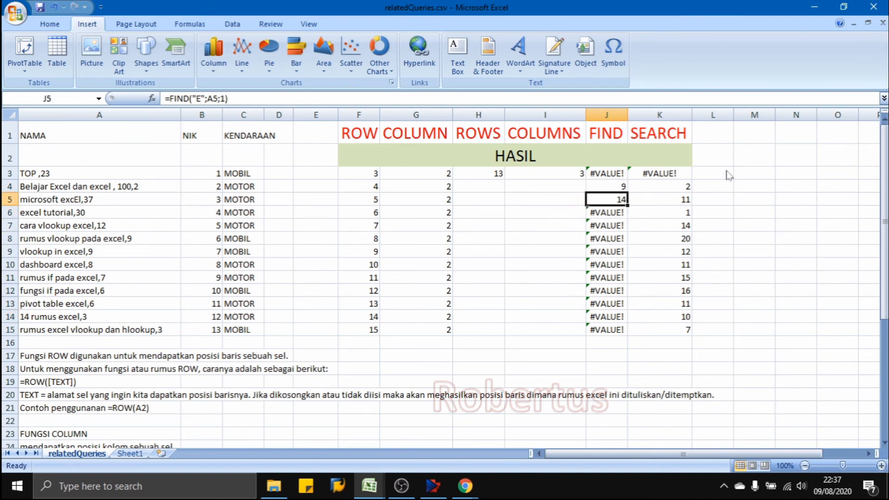
- Compare the SEARCH results in K4:K5 with the FIND results in J4:J5 for the same texts
key("Up")
key("Right")
key("Down")
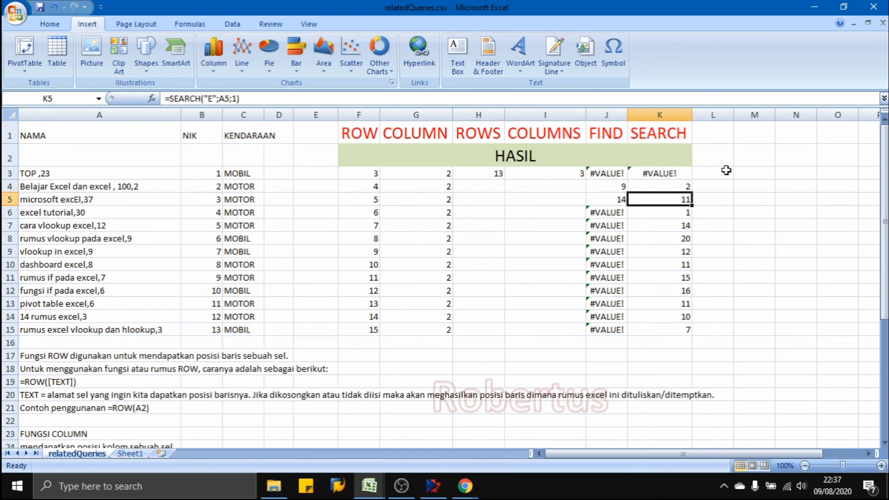
key("Up")
key("Down")
key("Up")
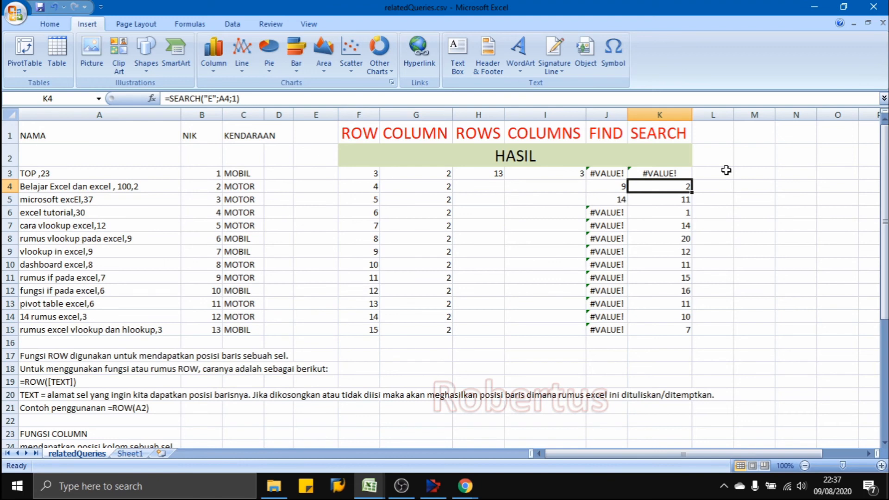
- Examine the text in A4 from its first character to verify the position SEARCH gives for the letter E in K4
key("Left")
key("Right")
key("Left")
key("Left")
key("Left")
key("Left")
key("Left")
key("Left")
key("Left")
key("Left")
key("Left")
key("Left")
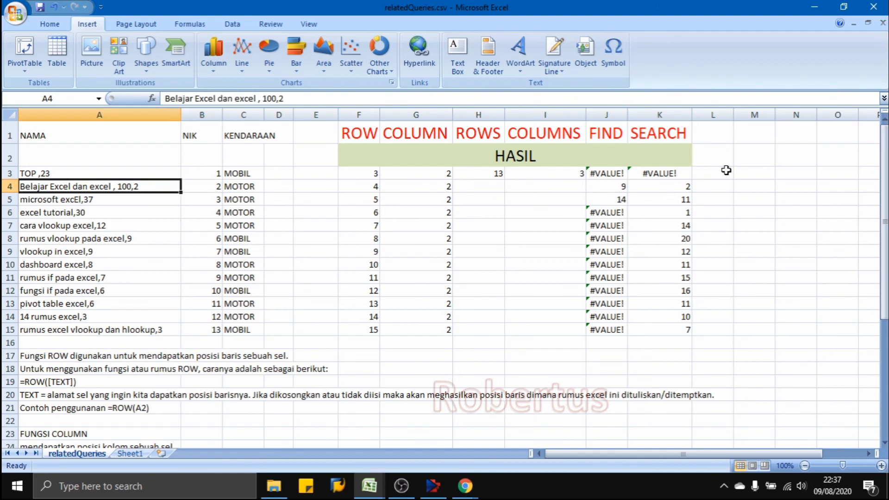
key("F2")
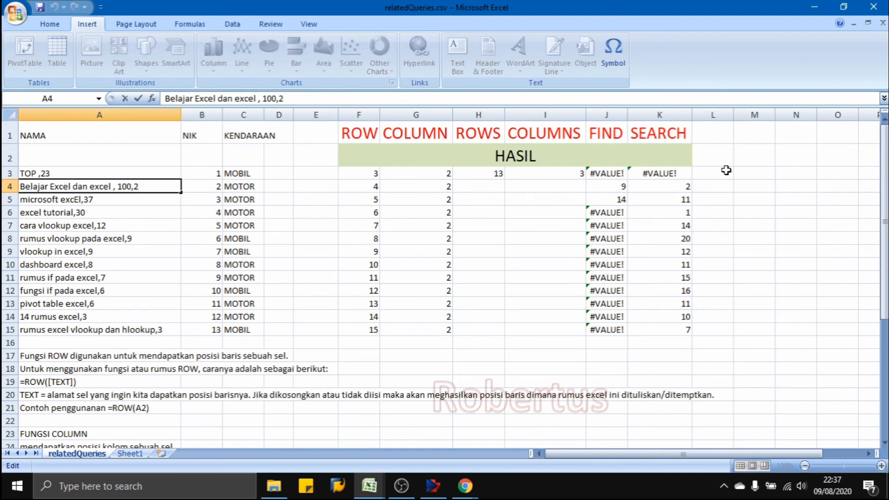
key("Home")
key("Return")
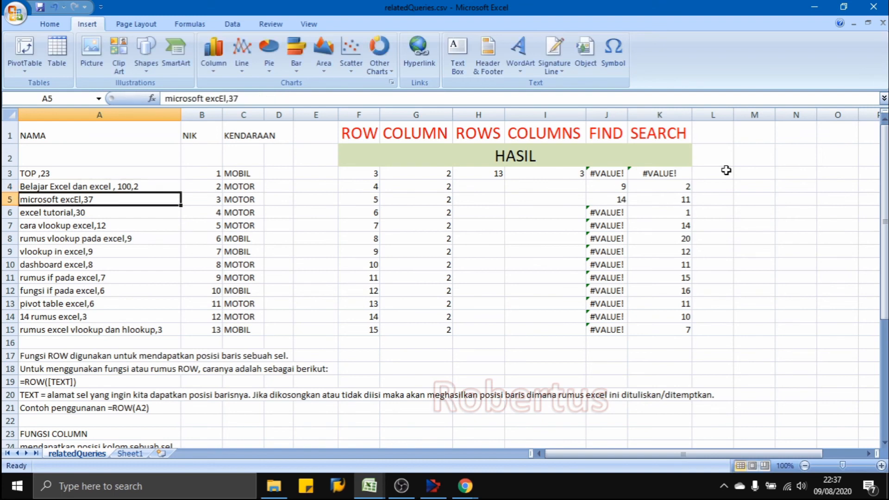
- Check the SEARCH formula and result in K5 for the text in A5
key("Right")
key("Right")
key("Right")
key("Right")
key("Right")
key("Right")
key("Right")
key("Right")
key("Right")
key("Right")
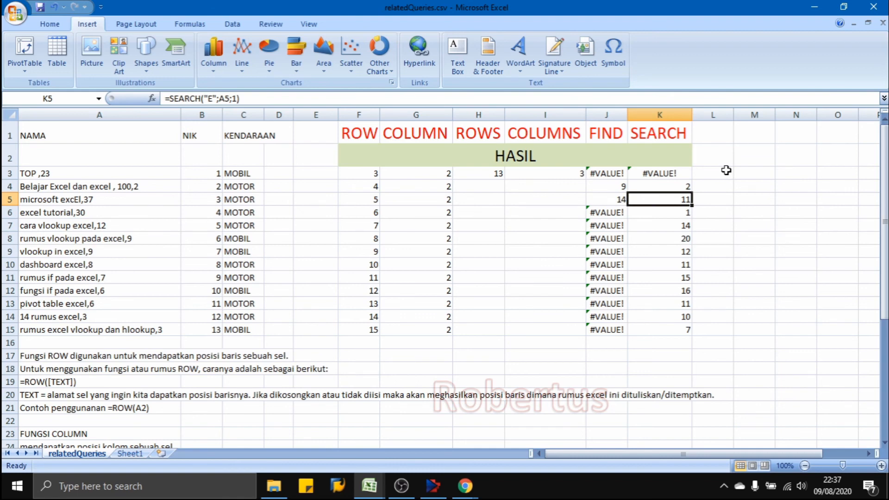
- Step through the characters of the A5 text to verify the letter E position given by SEARCH, leaving the text as it is
key("Left")
key("Left")
key("Left")
key("Left")
key("Left")
key("Left")
key("Left")
key("Left")
key("Left")
key("Left")
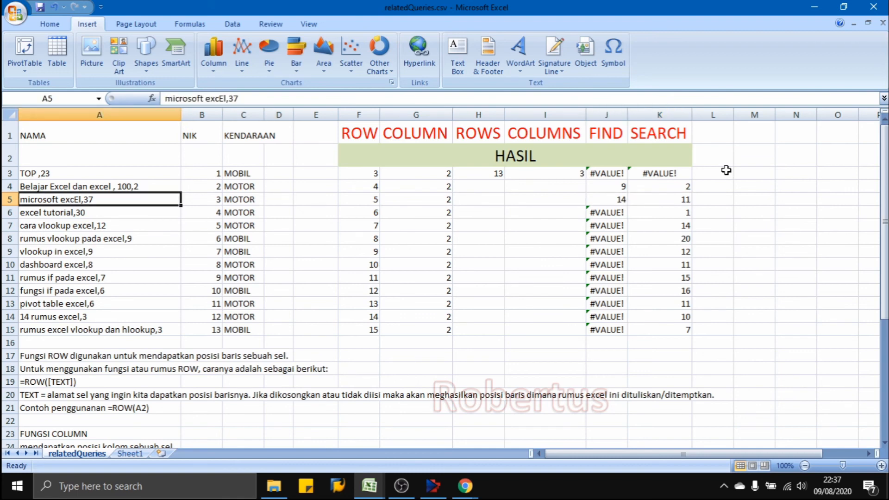
key("F2")
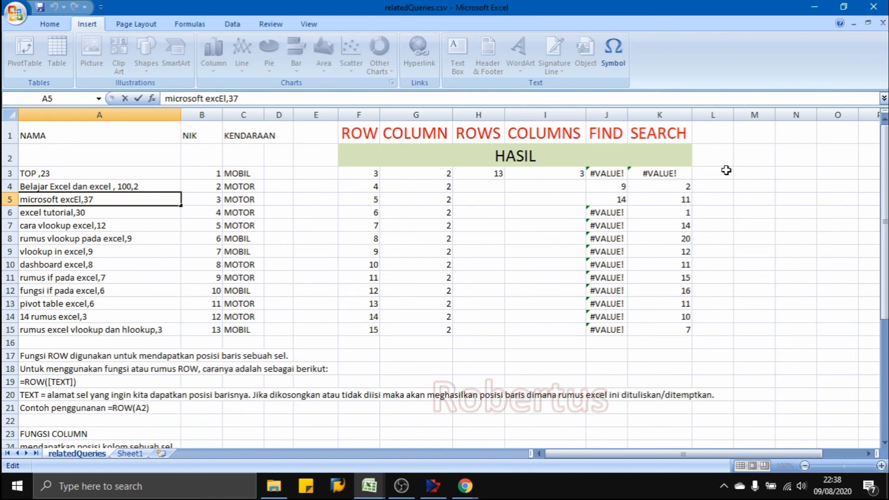
key("Right")
key("Right")
key("Right")
key("Right")
key("Right")
key("Right")
key("Right")
key("Right")
key("Right")
key("Right")
key("Right")
key("Right")
key("Return")
- Look over the NAMA texts and the ROW notes below the table, finishing on cell A1
key("Down")
key("Down")
key("Down")
key("Down")
key("Down")
key("Down")
key("Down")
key("Down")
key("Down")
key("Down")
key("Down")
key("Down")
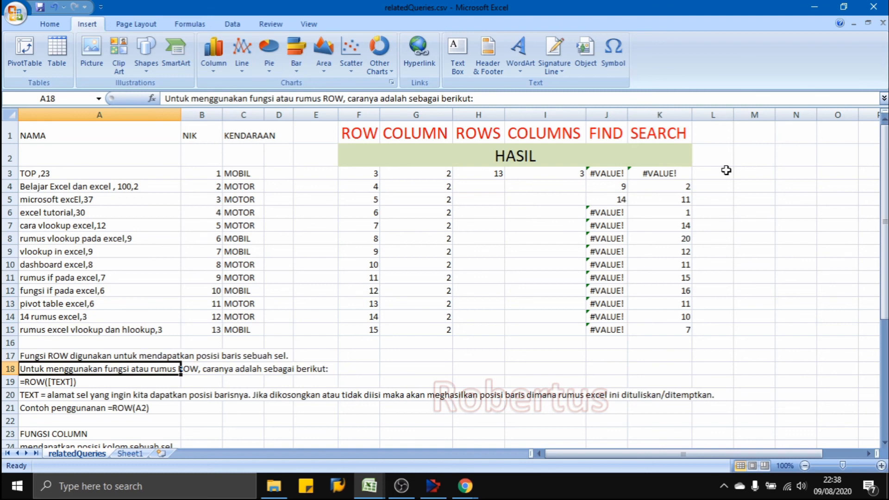
key("Up")
key("Up")
key("Up")
key("Up")
key("Up")
key("Up")
key("Up")
key("Up")
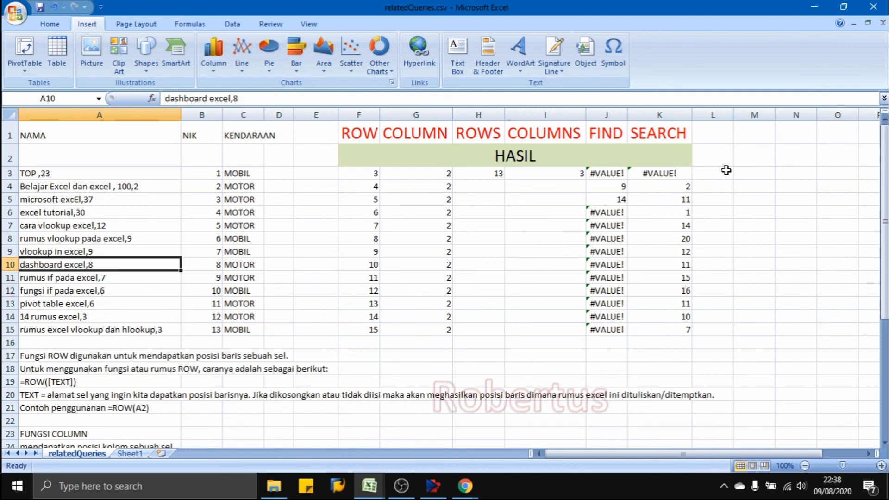
key("Up")
key("Up")
key("Up")
key("Up")
key("Up")
key("Up")
key("Up")
key("Up")
key("Up")
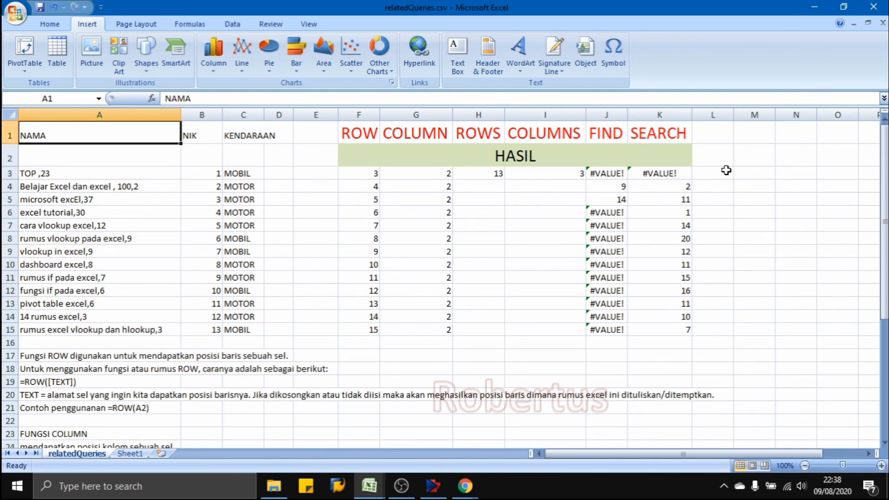